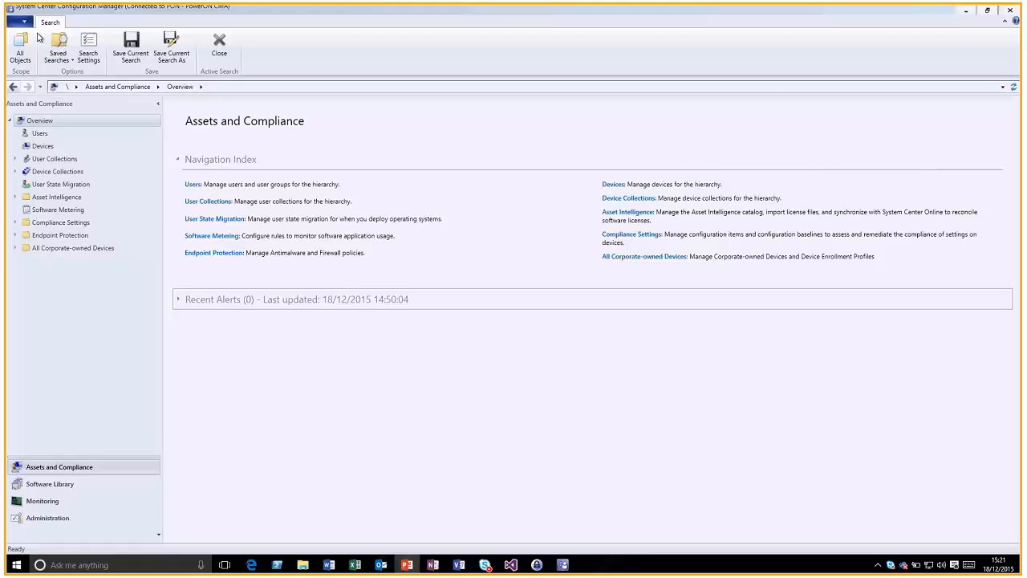
{"action": "left_click", "coordinate": [24, 22]}
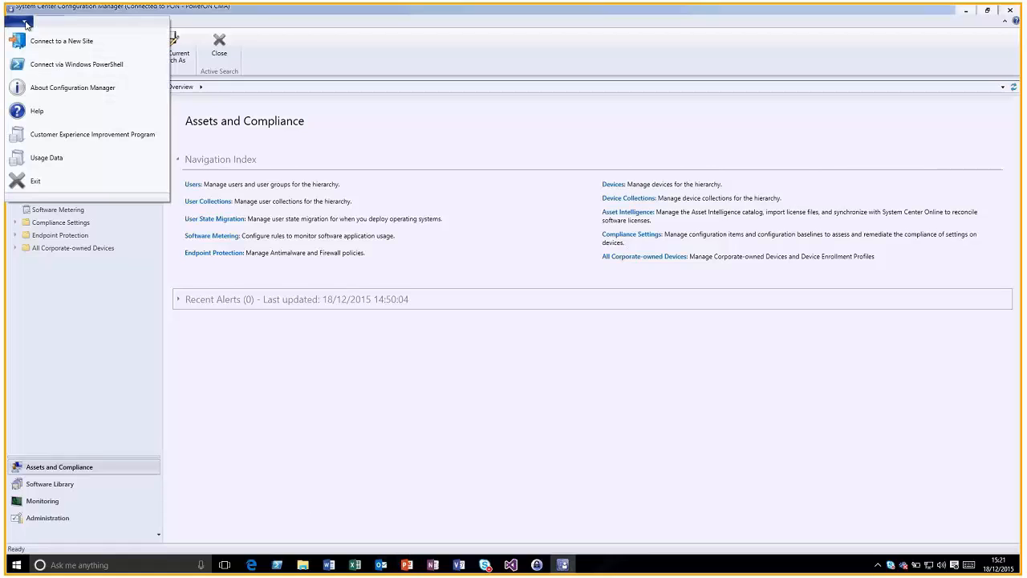
{"action": "left_click", "coordinate": [64, 88]}
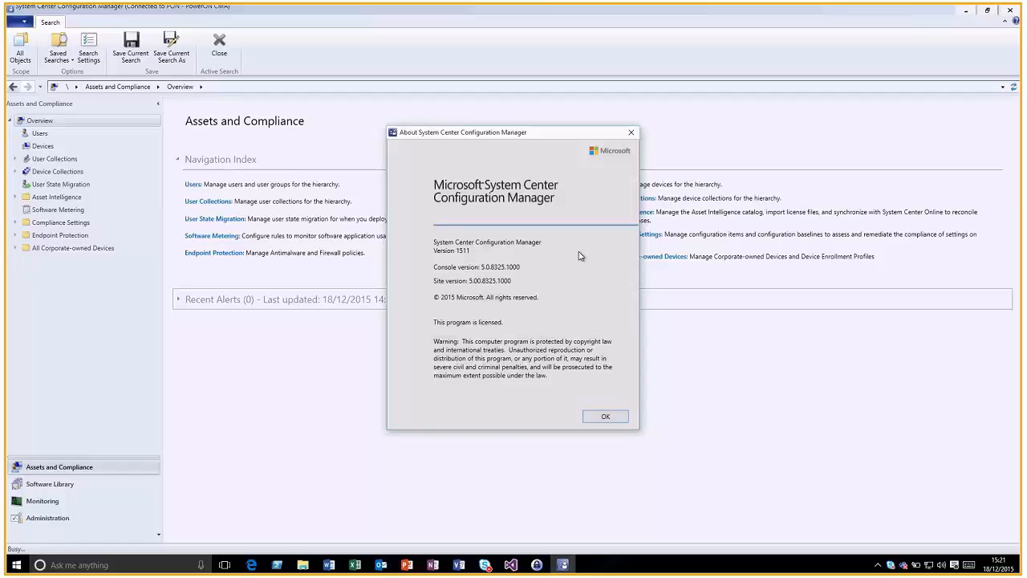
{"action": "left_click", "coordinate": [606, 416]}
{"action": "left_click", "coordinate": [24, 22]}
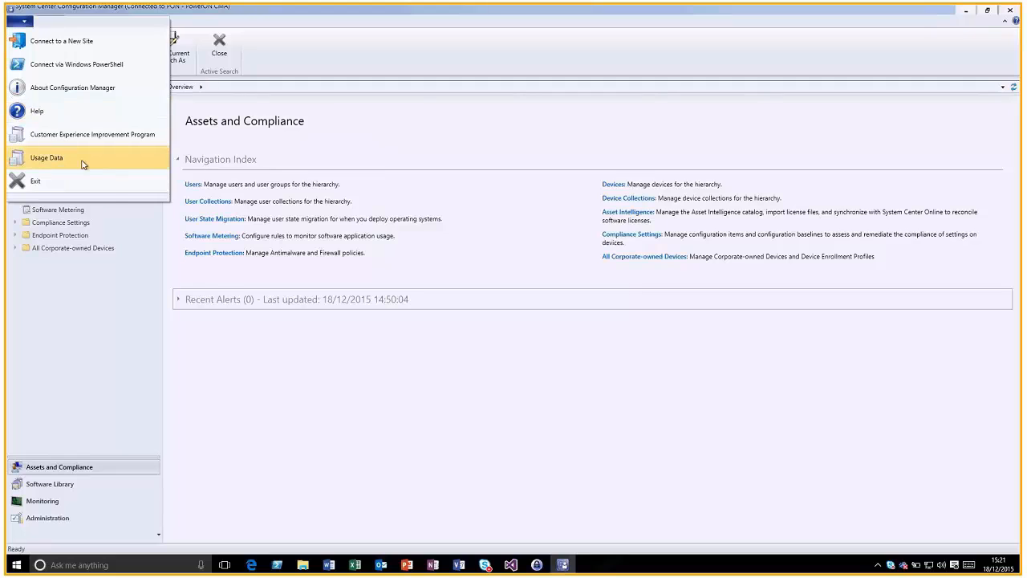
{"action": "left_click", "coordinate": [82, 163]}
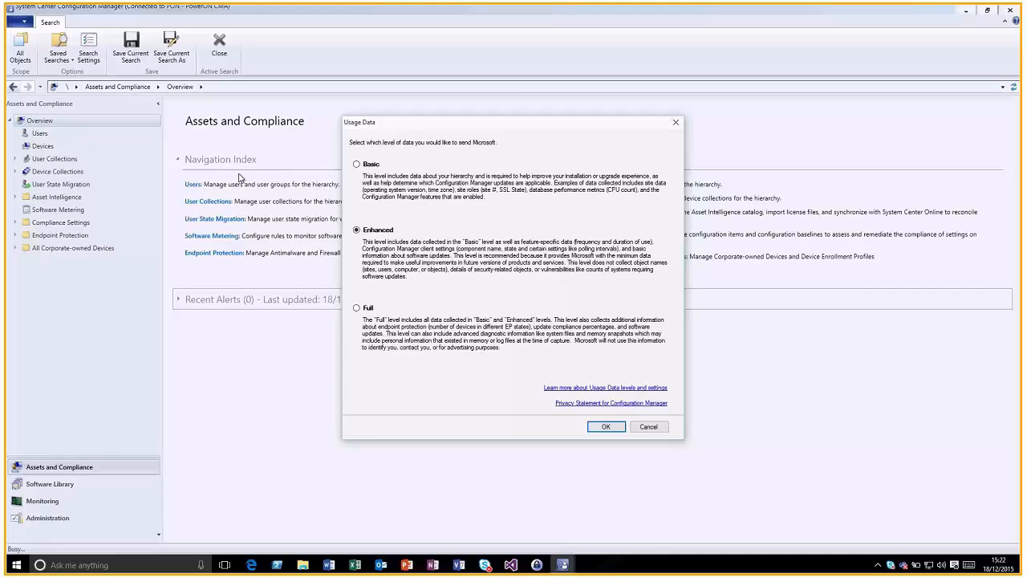
{"action": "left_click", "coordinate": [647, 427]}
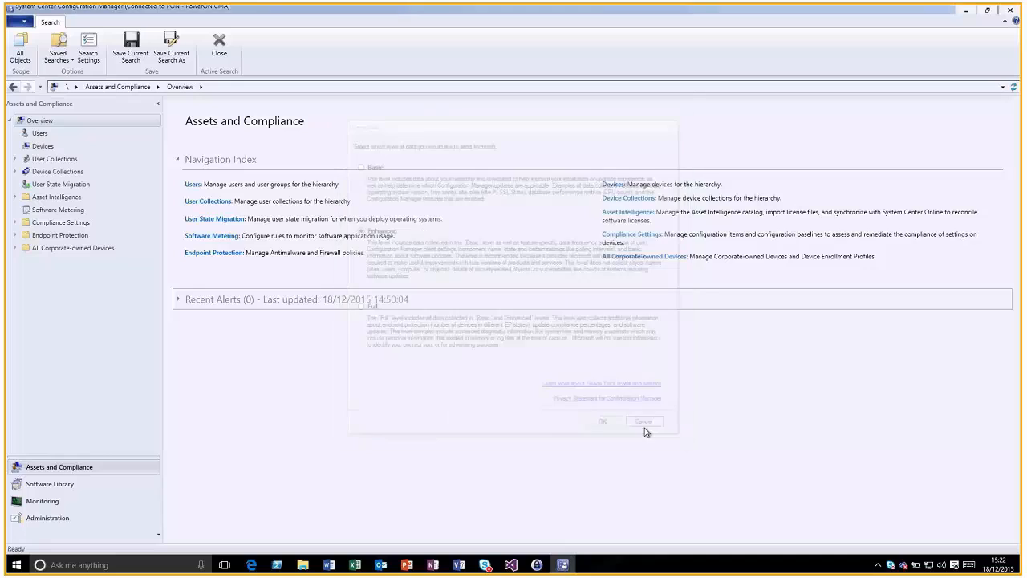
Review the PowerONPlatforms Corporate Terms properties, then list the Windows 10 Edition Upgrade policies
{"action": "left_click", "coordinate": [15, 223]}
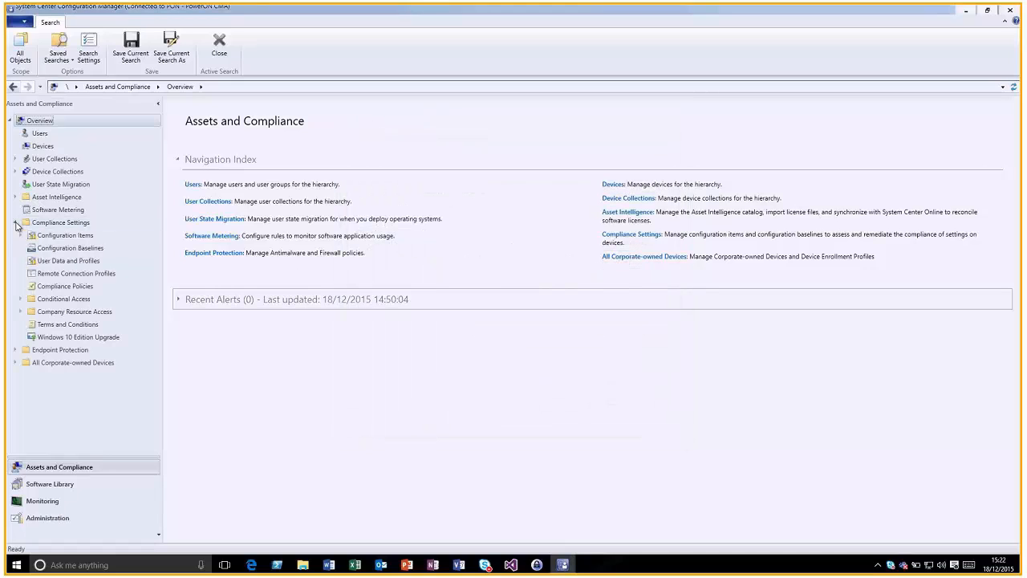
{"action": "left_click", "coordinate": [64, 325]}
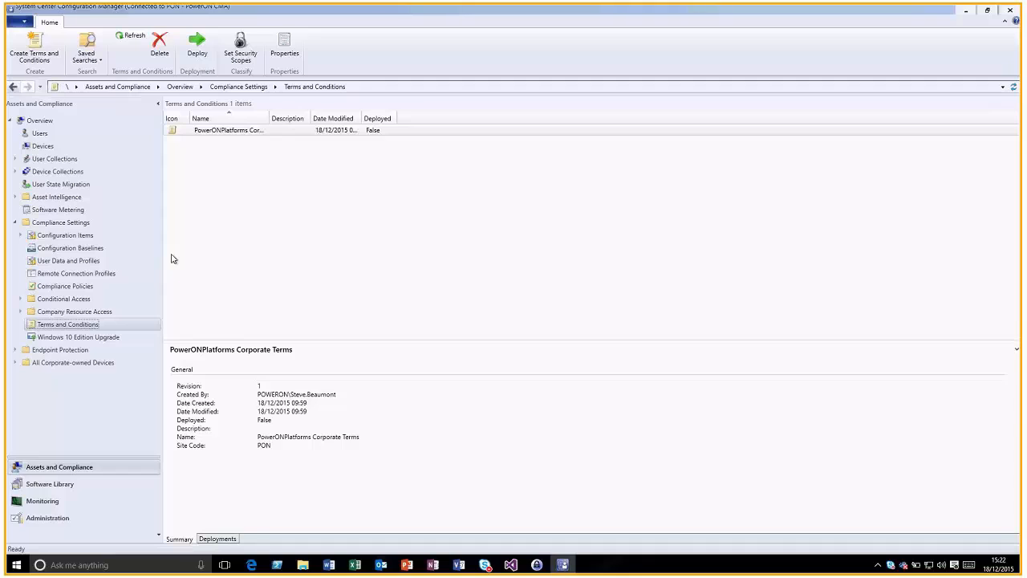
{"action": "left_click", "coordinate": [233, 130]}
{"action": "left_click", "coordinate": [285, 47]}
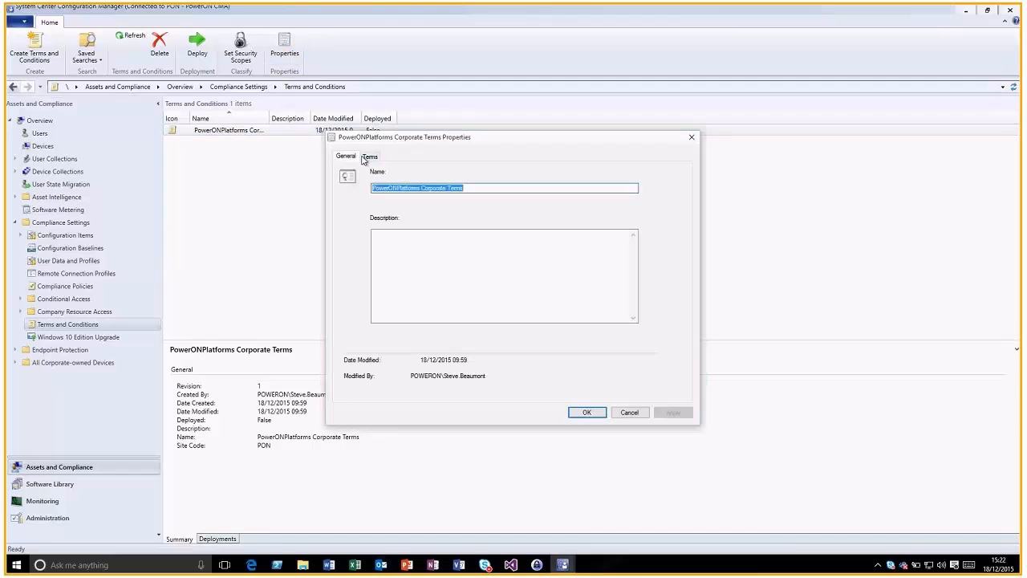
{"action": "left_click", "coordinate": [369, 158]}
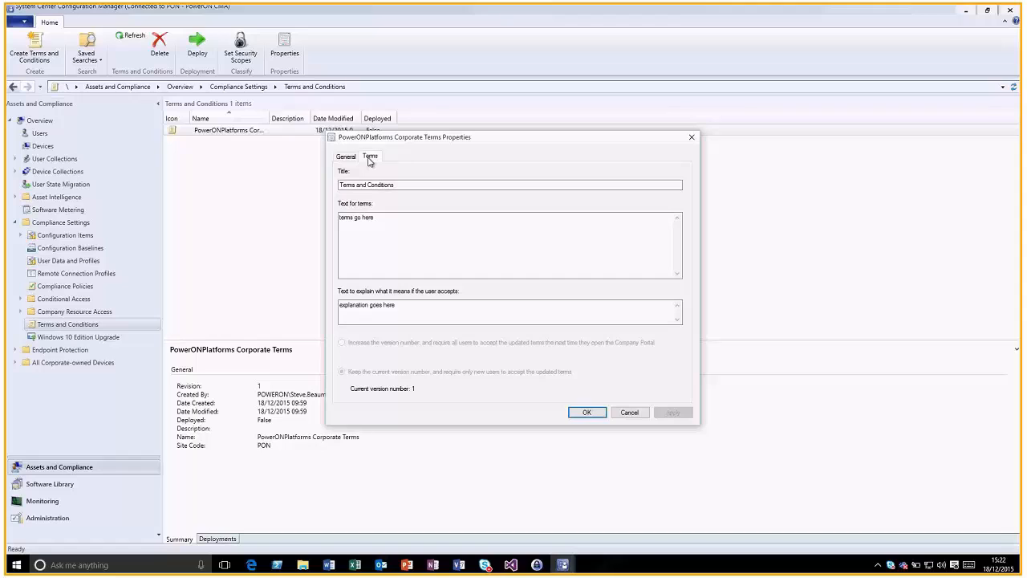
{"action": "left_click", "coordinate": [629, 413]}
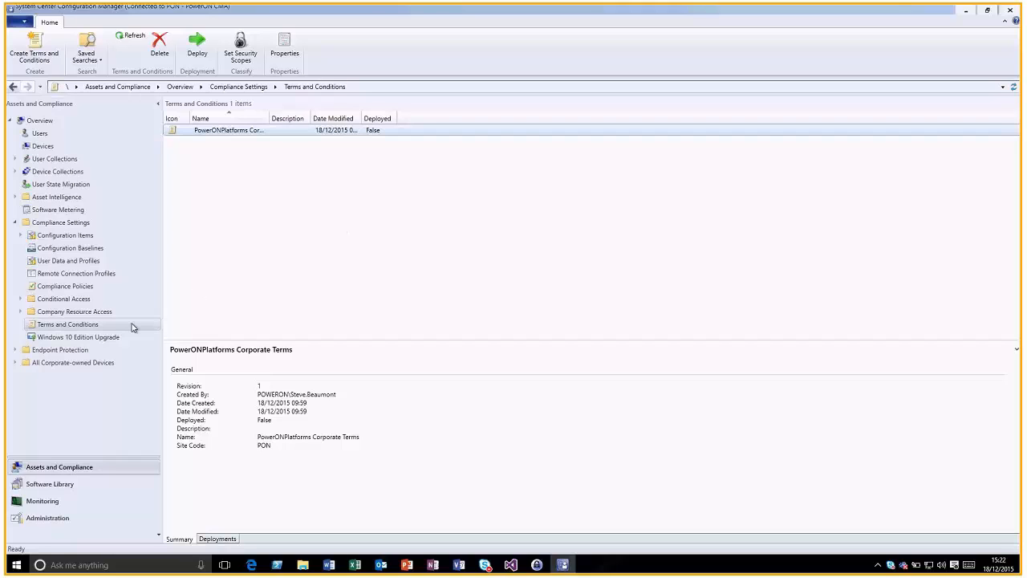
{"action": "left_click", "coordinate": [110, 337]}
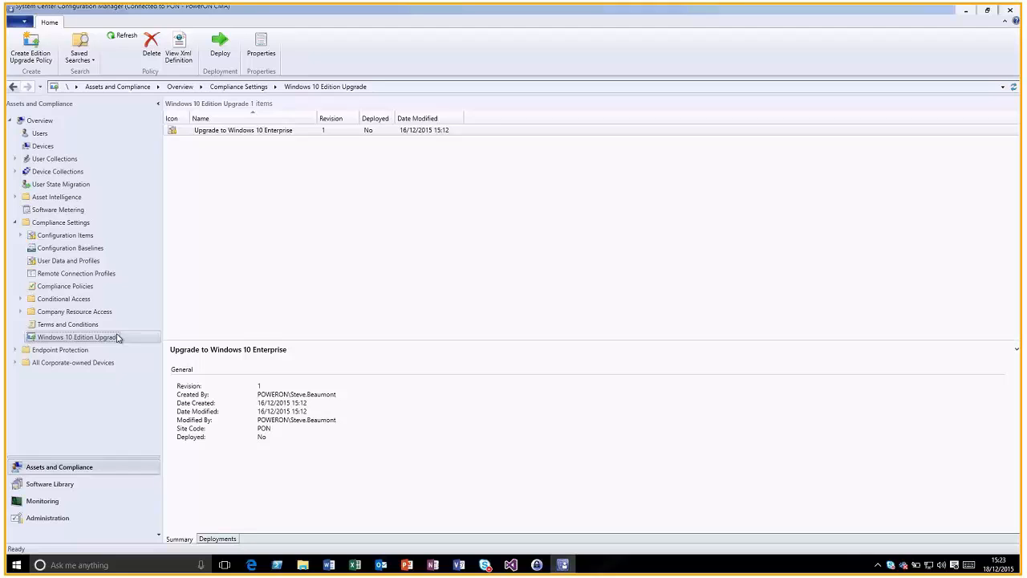
{"action": "left_click", "coordinate": [260, 51]}
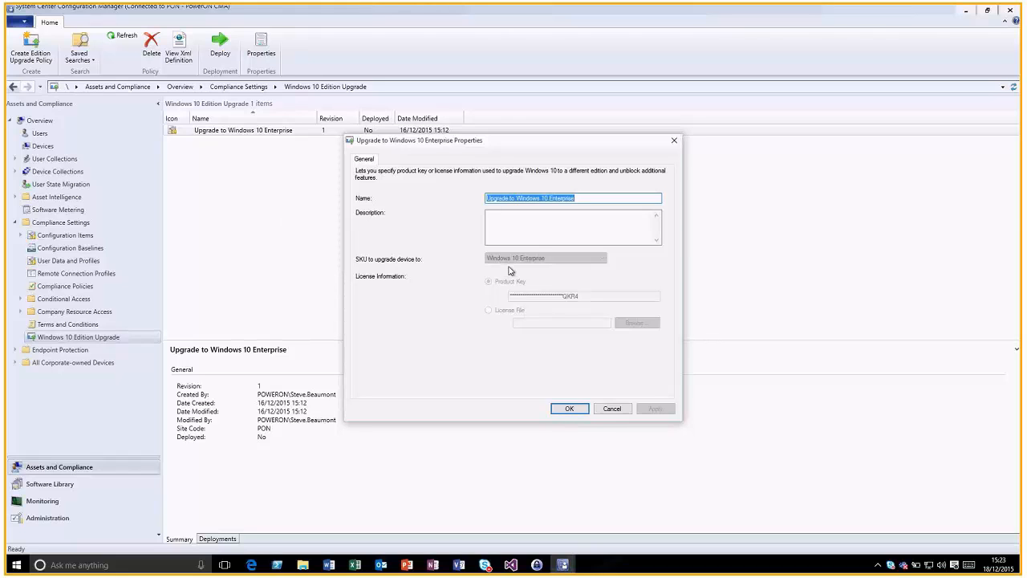
{"action": "left_click", "coordinate": [614, 411]}
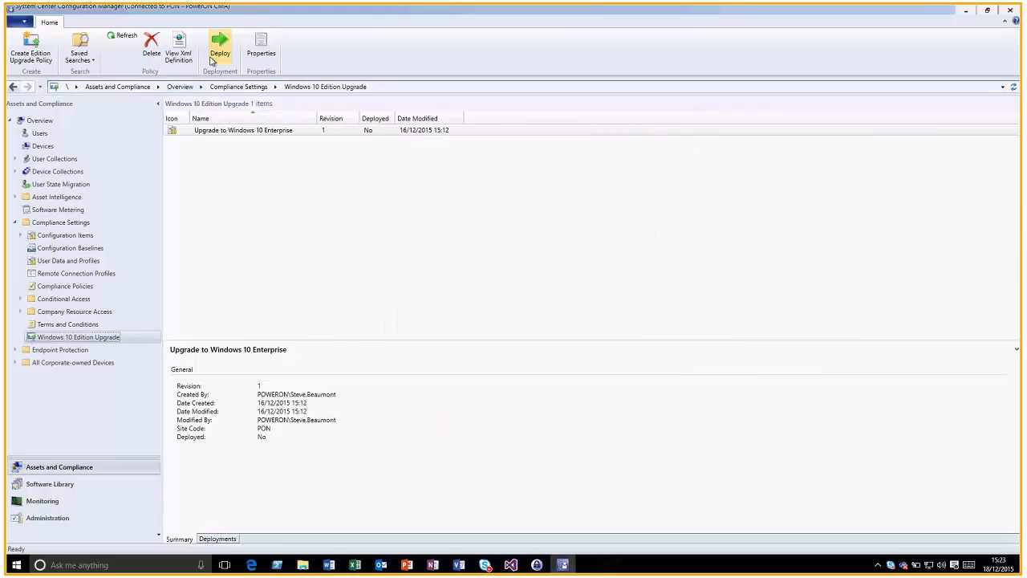
{"action": "left_click", "coordinate": [27, 50]}
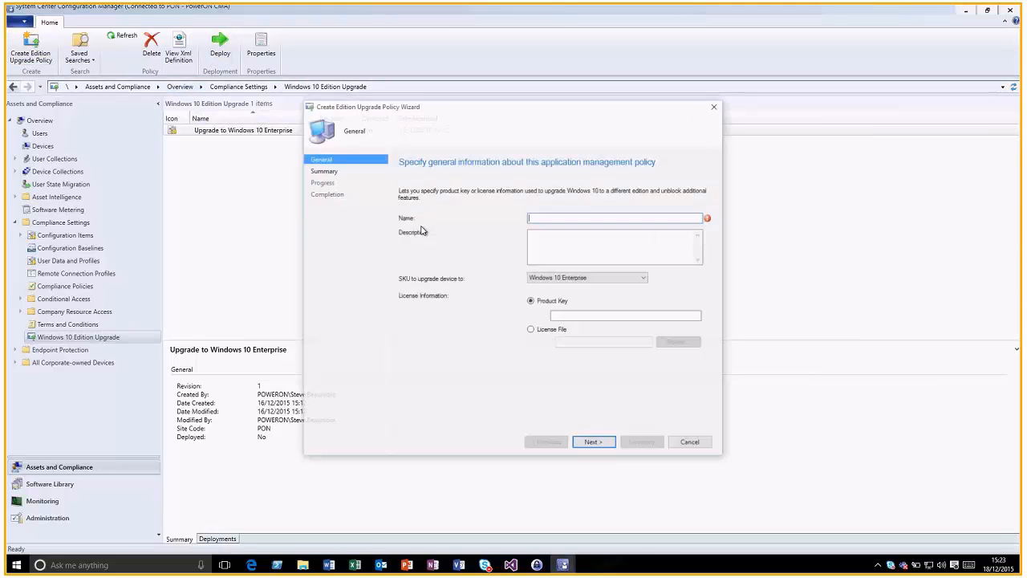
{"action": "left_click", "coordinate": [610, 279]}
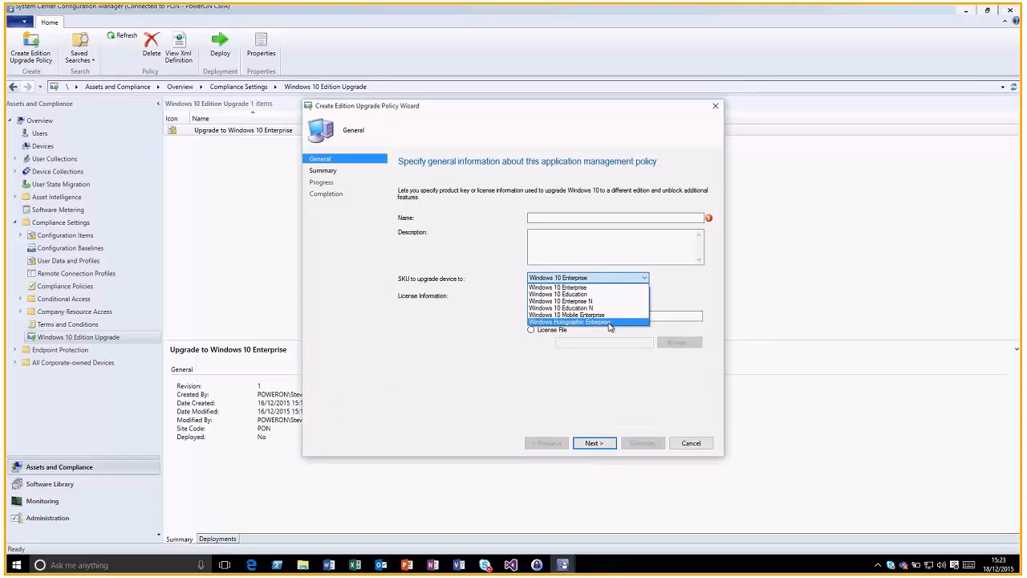
{"action": "left_click", "coordinate": [691, 446]}
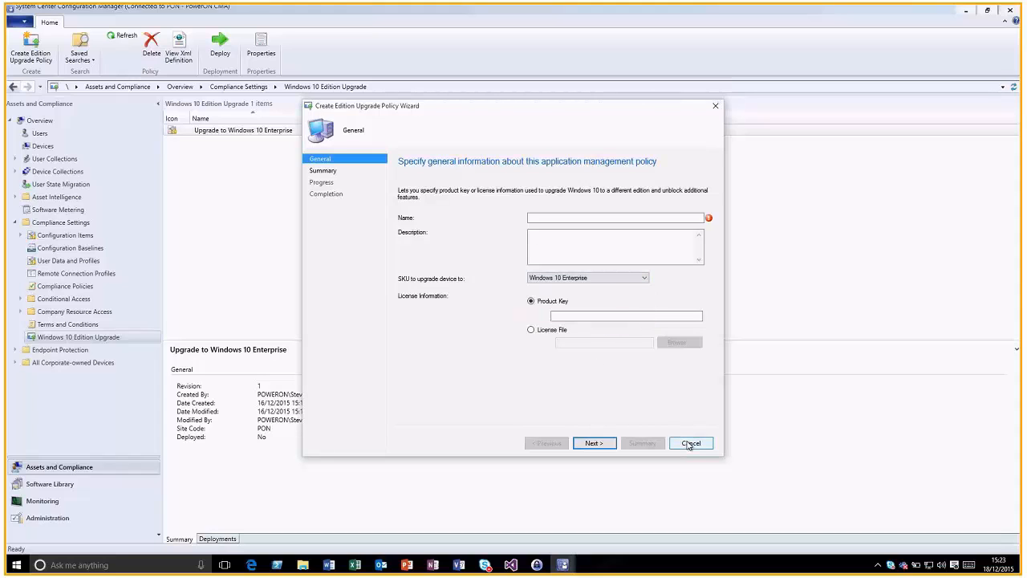
{"action": "left_click", "coordinate": [691, 444]}
{"action": "left_click", "coordinate": [534, 321]}
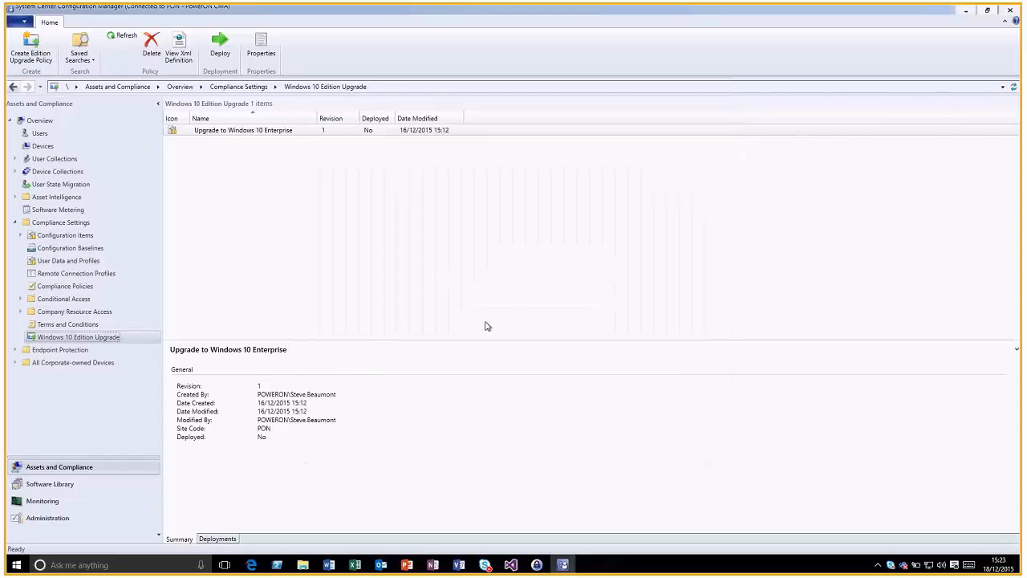
Review the PowerONPlatforms Windows enrollment profile's certificate and Wi-Fi settings, then open Software Library
{"action": "left_click", "coordinate": [15, 362]}
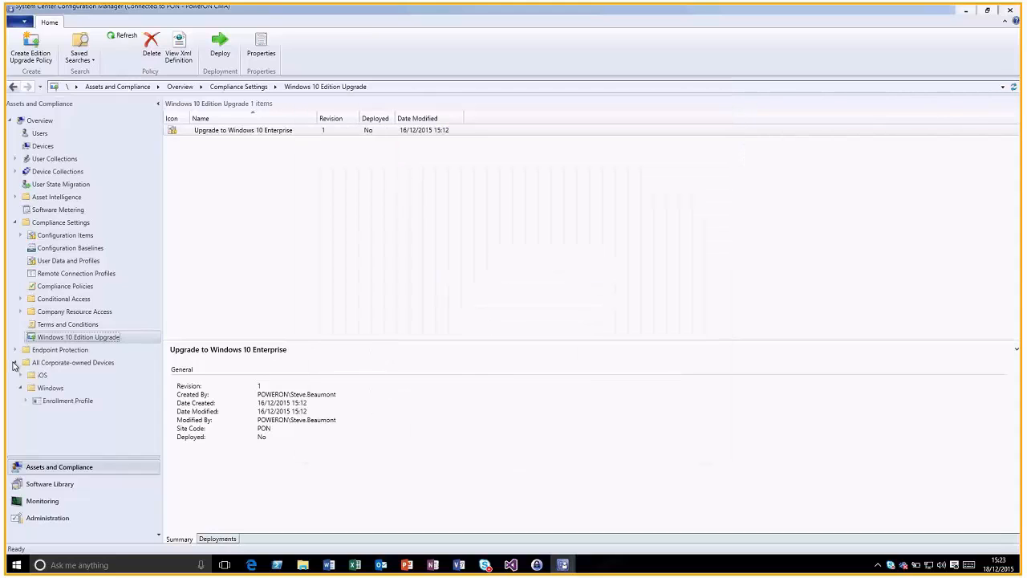
{"action": "left_click", "coordinate": [52, 401]}
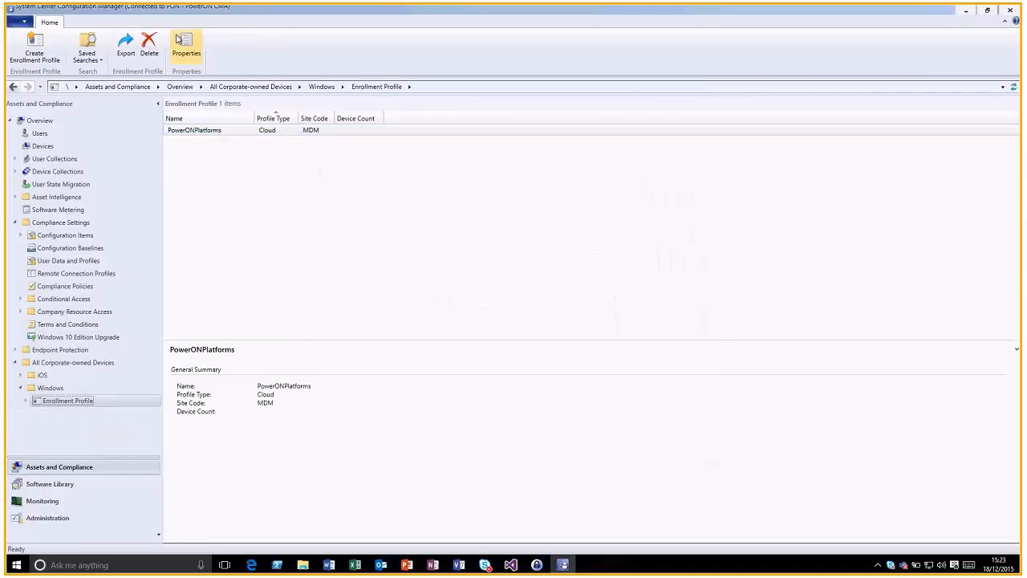
{"action": "left_click", "coordinate": [178, 40]}
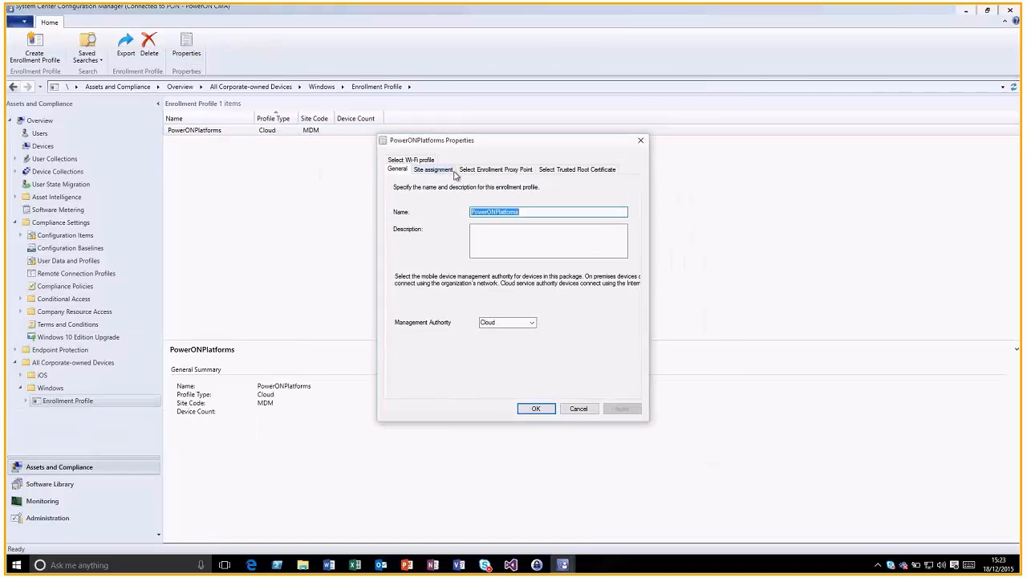
{"action": "left_click", "coordinate": [543, 170]}
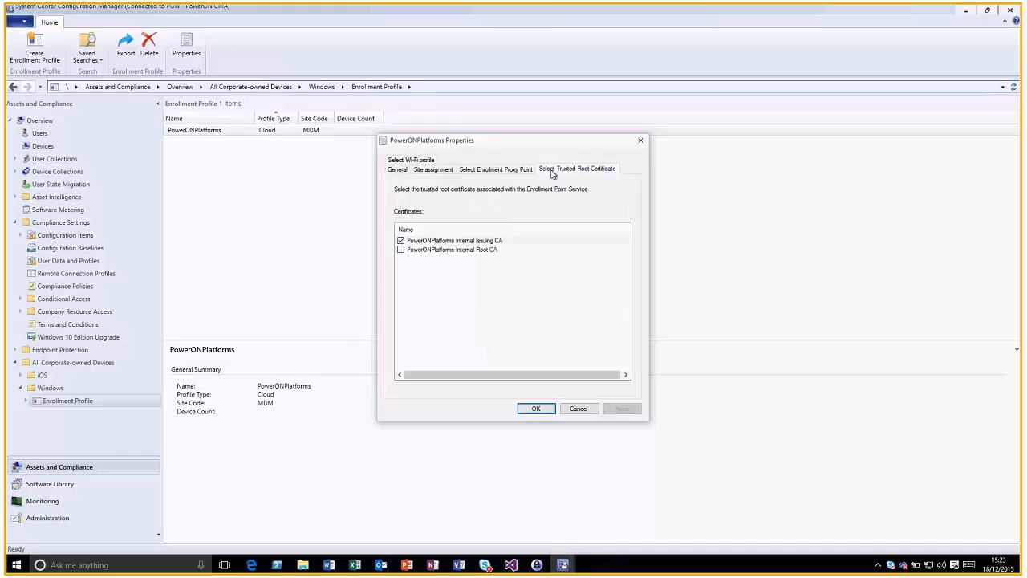
{"action": "left_click", "coordinate": [412, 162]}
{"action": "left_click", "coordinate": [578, 409]}
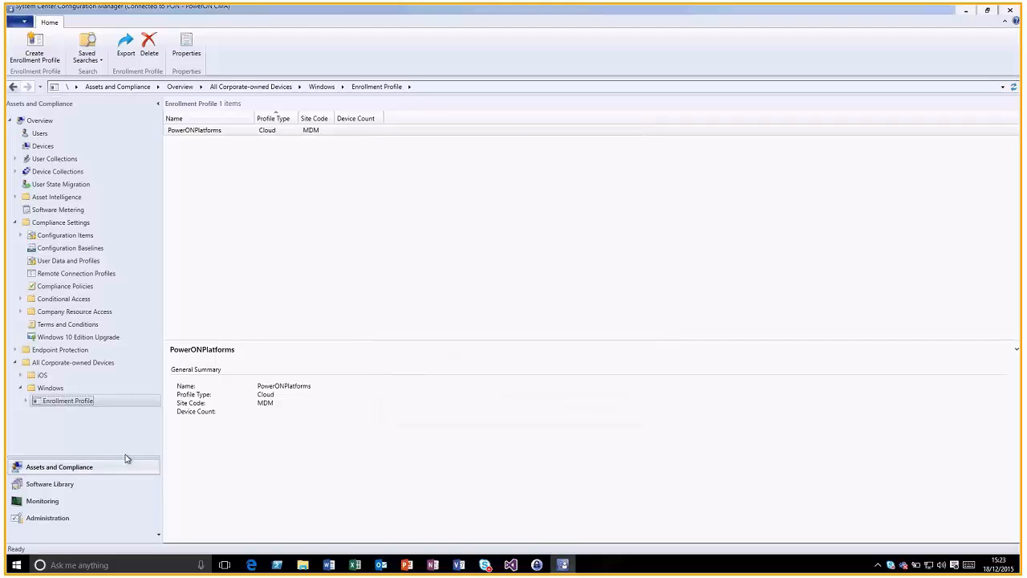
{"action": "left_click", "coordinate": [81, 486]}
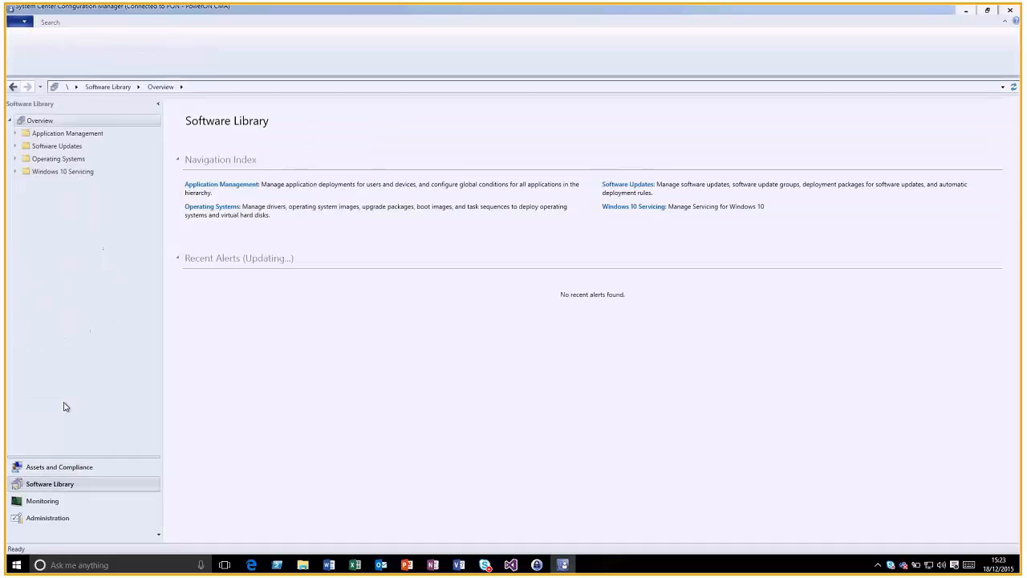
{"action": "left_click", "coordinate": [15, 147]}
{"action": "left_click", "coordinate": [56, 198]}
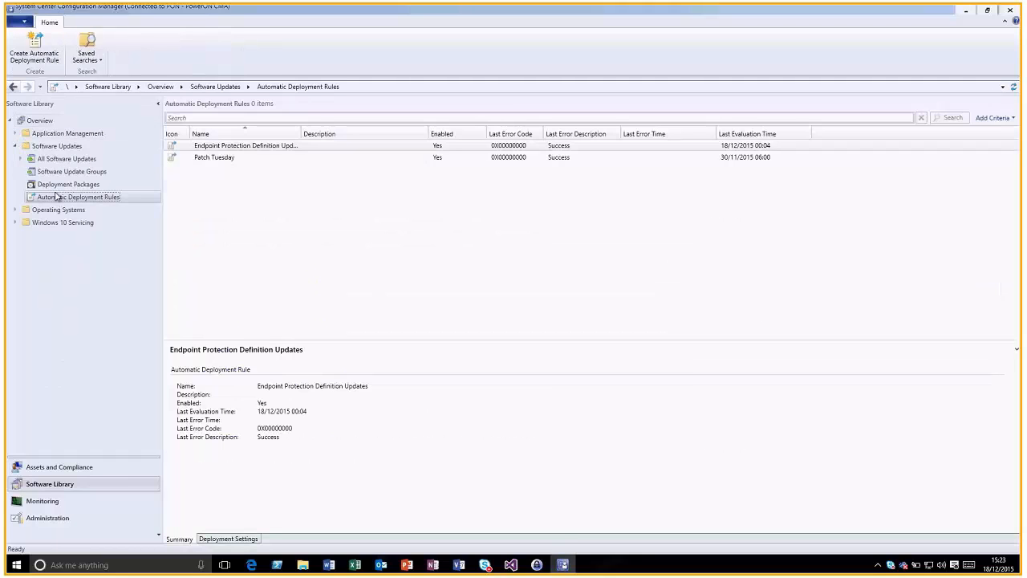
{"action": "left_click", "coordinate": [238, 158]}
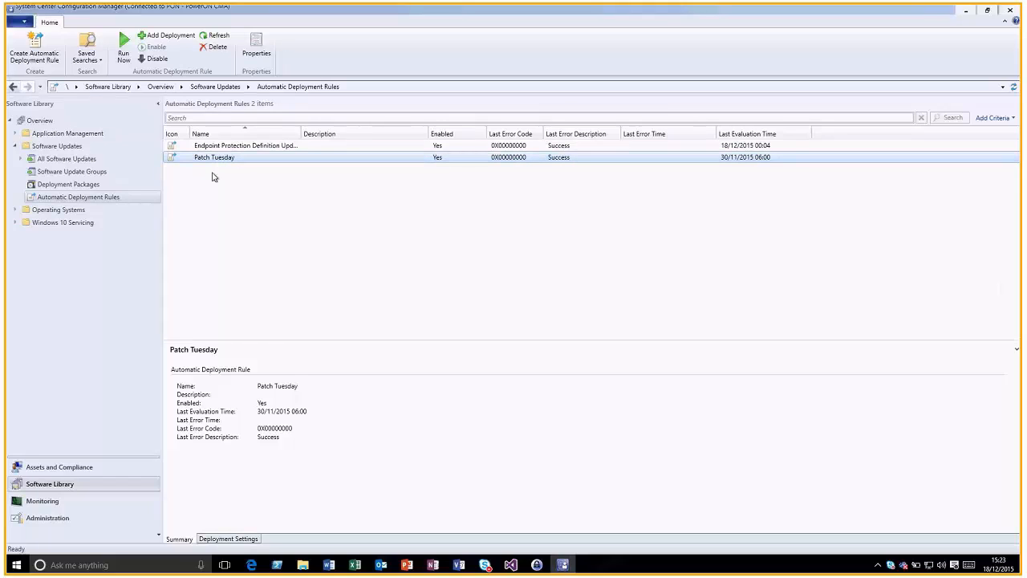
{"action": "left_click", "coordinate": [230, 538]}
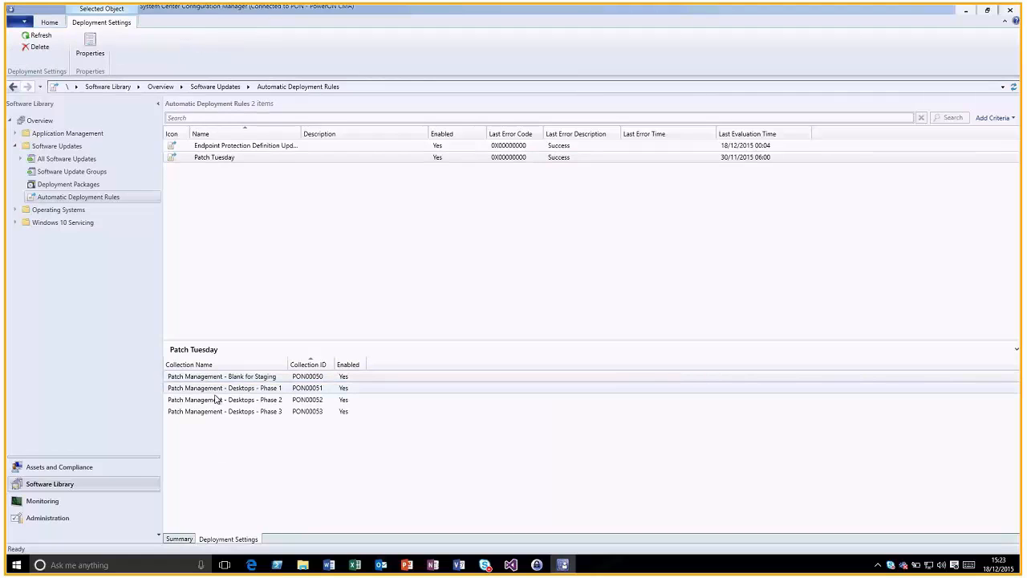
{"action": "left_click", "coordinate": [234, 390]}
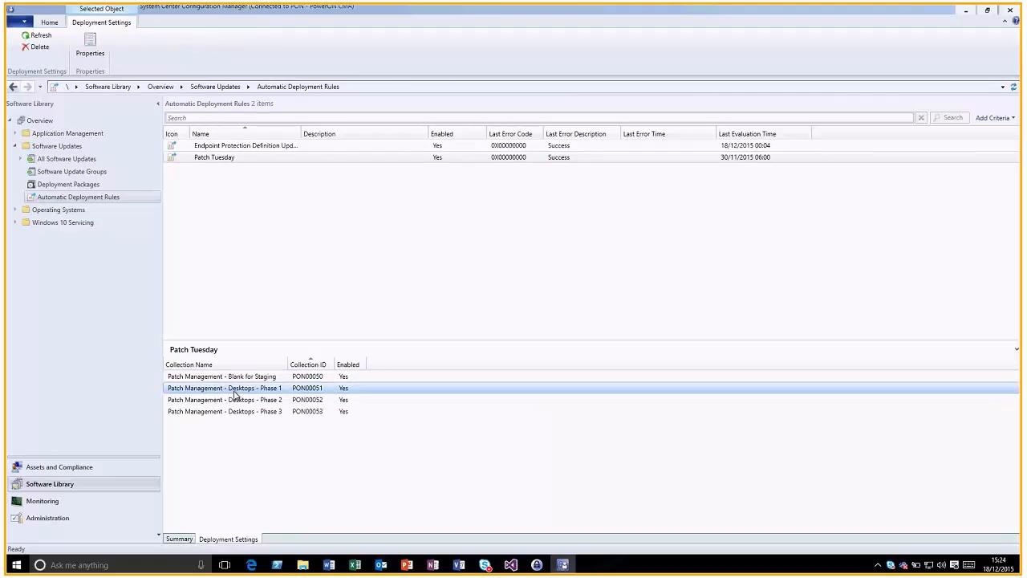
{"action": "key", "text": "Up"}
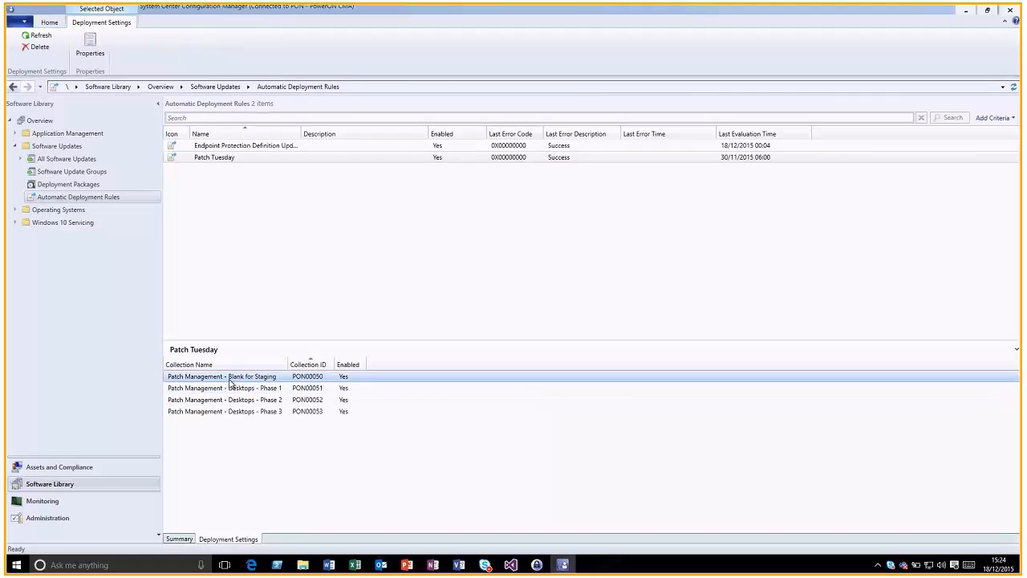
{"action": "left_click", "coordinate": [265, 392]}
{"action": "left_click", "coordinate": [90, 47]}
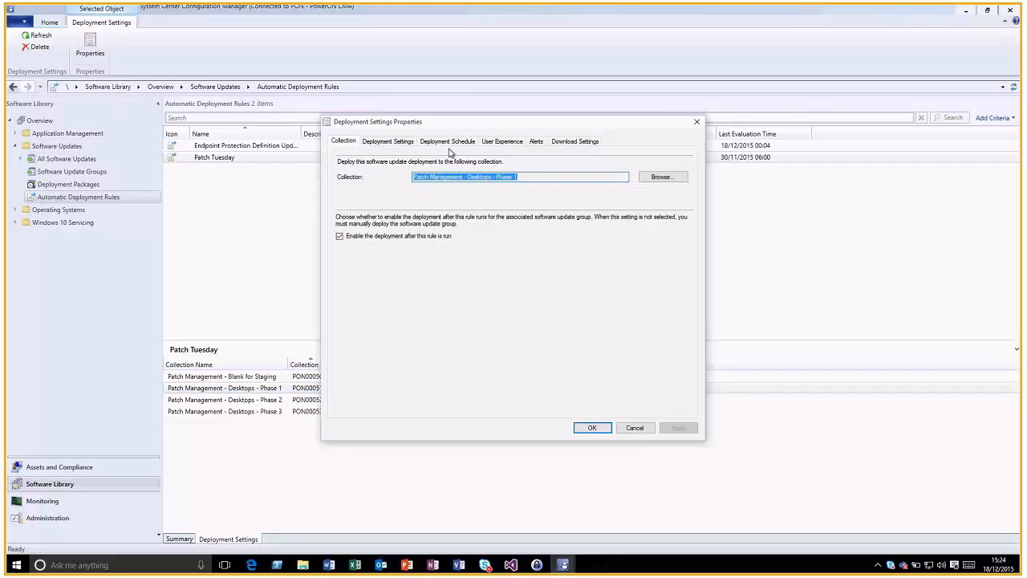
{"action": "left_click", "coordinate": [448, 143]}
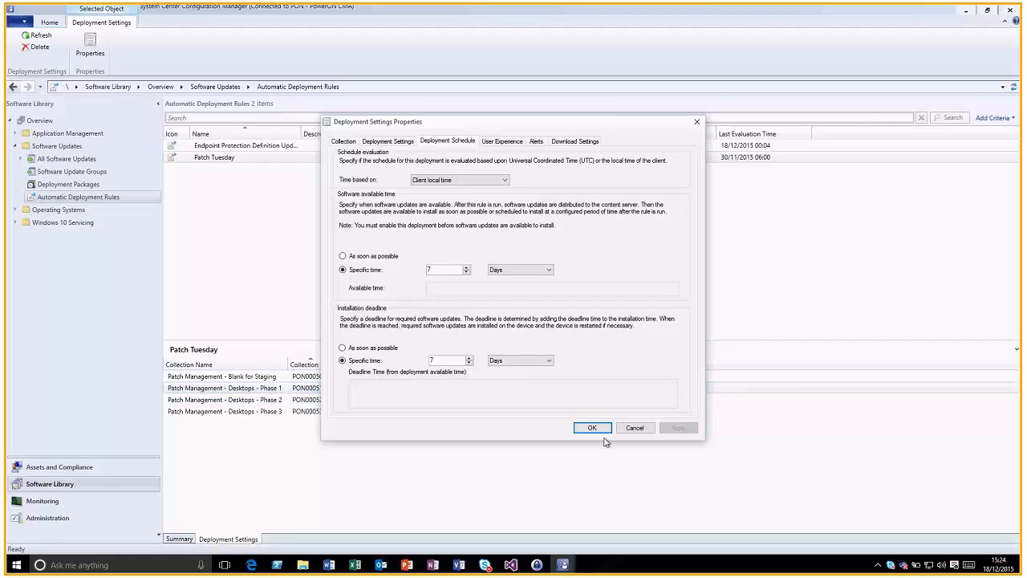
{"action": "left_click", "coordinate": [635, 428]}
{"action": "left_click", "coordinate": [319, 399]}
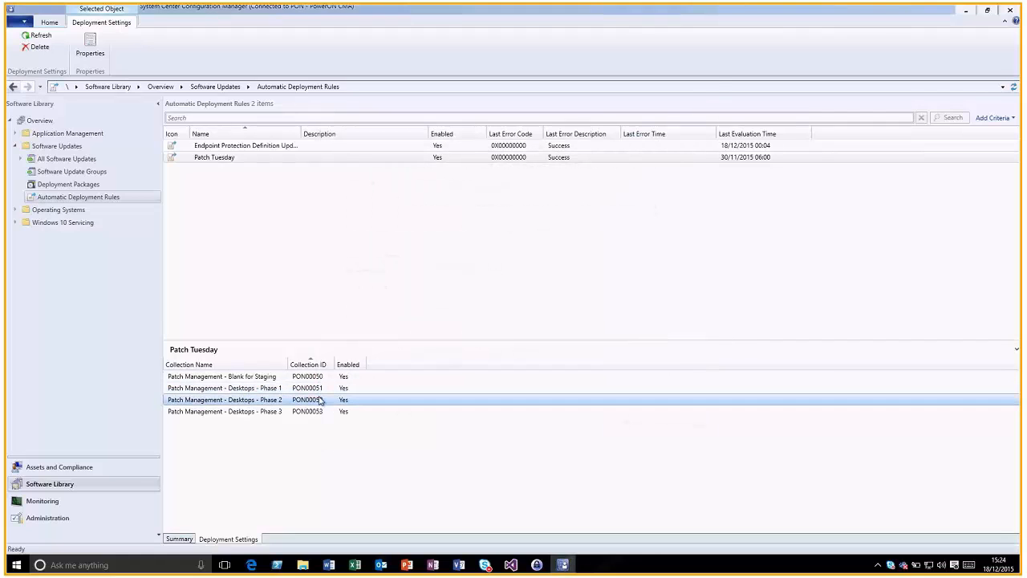
{"action": "double_click", "coordinate": [319, 399]}
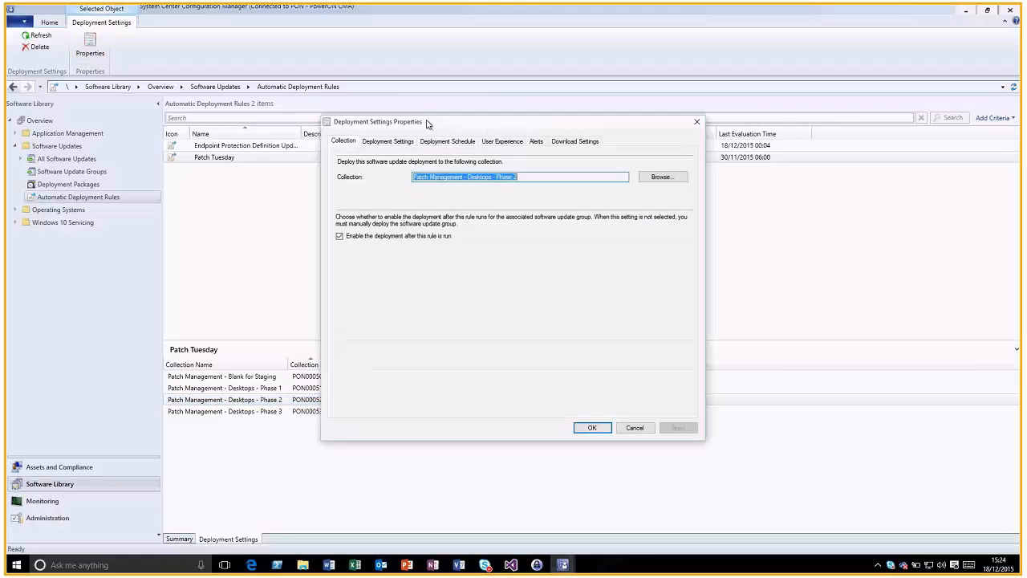
{"action": "left_click", "coordinate": [444, 142]}
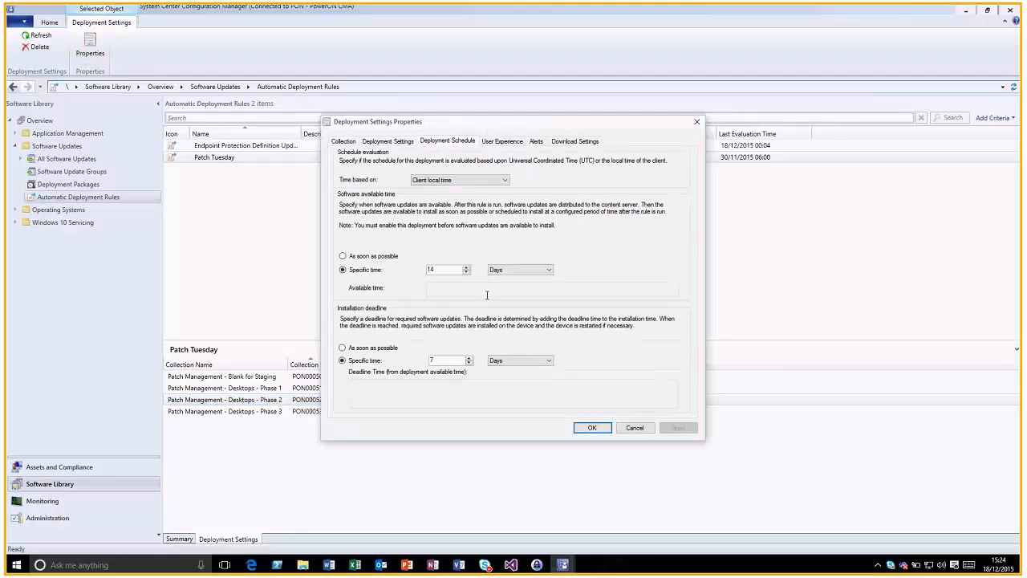
{"action": "left_click", "coordinate": [635, 427]}
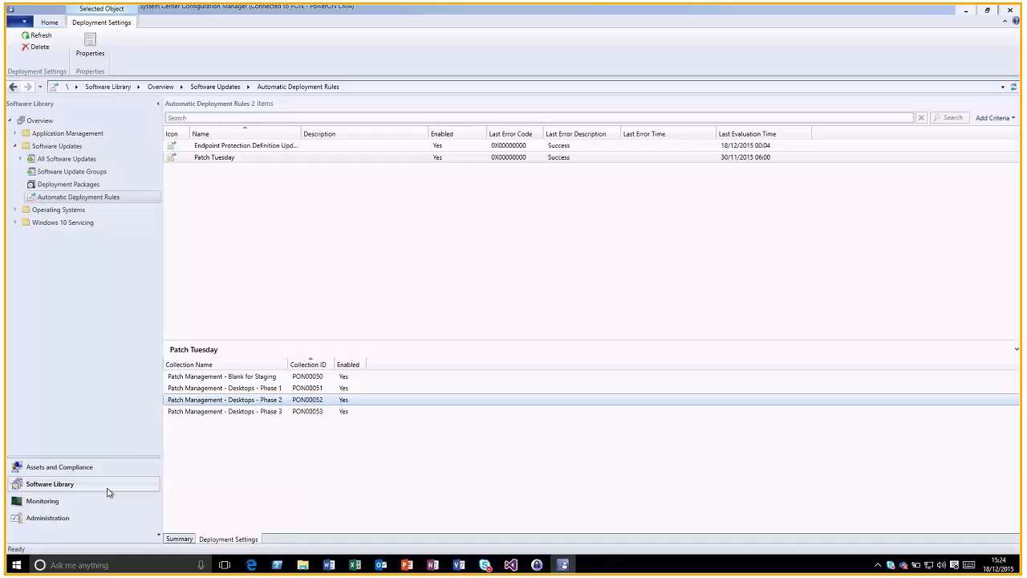
Open the Production Client Deployment client status and list its 23 compliant devices
{"action": "left_click", "coordinate": [85, 502]}
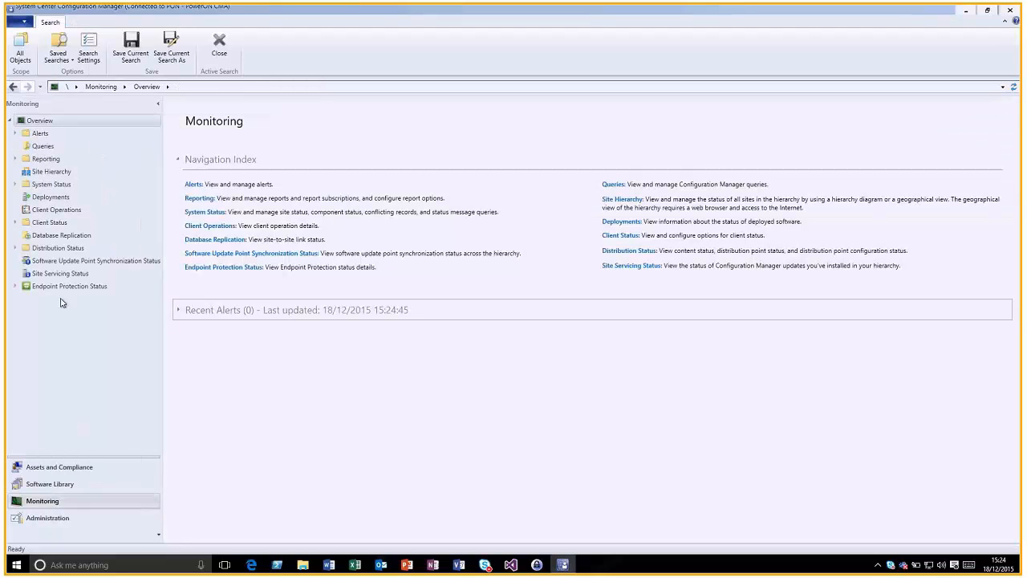
{"action": "left_click", "coordinate": [14, 222]}
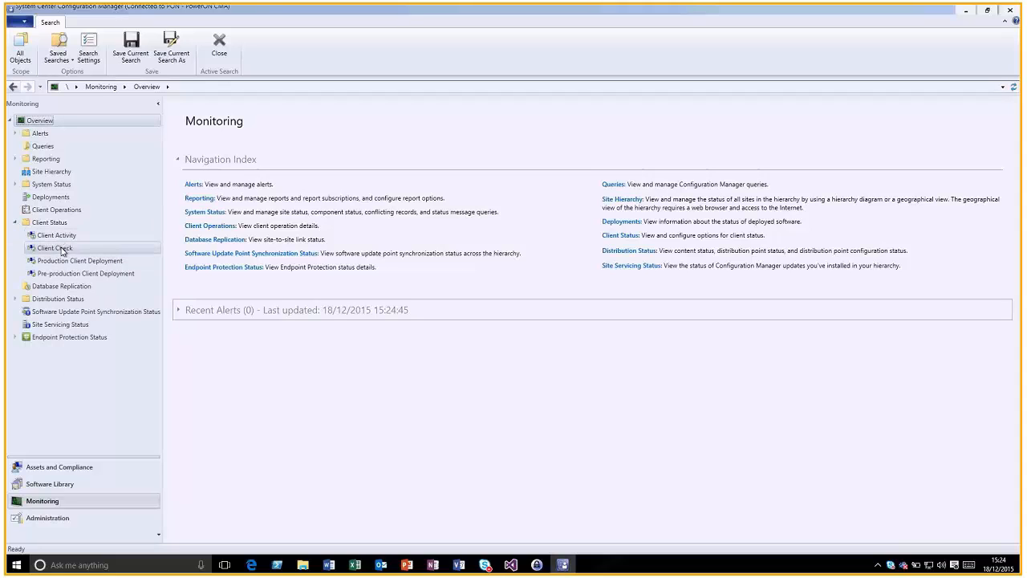
{"action": "left_click", "coordinate": [66, 261]}
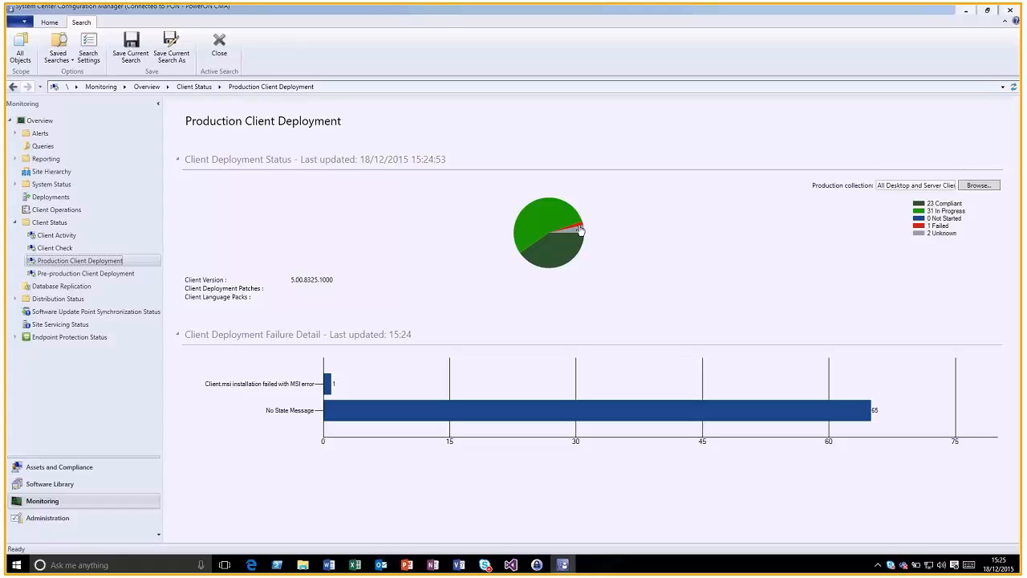
{"action": "left_click", "coordinate": [566, 257]}
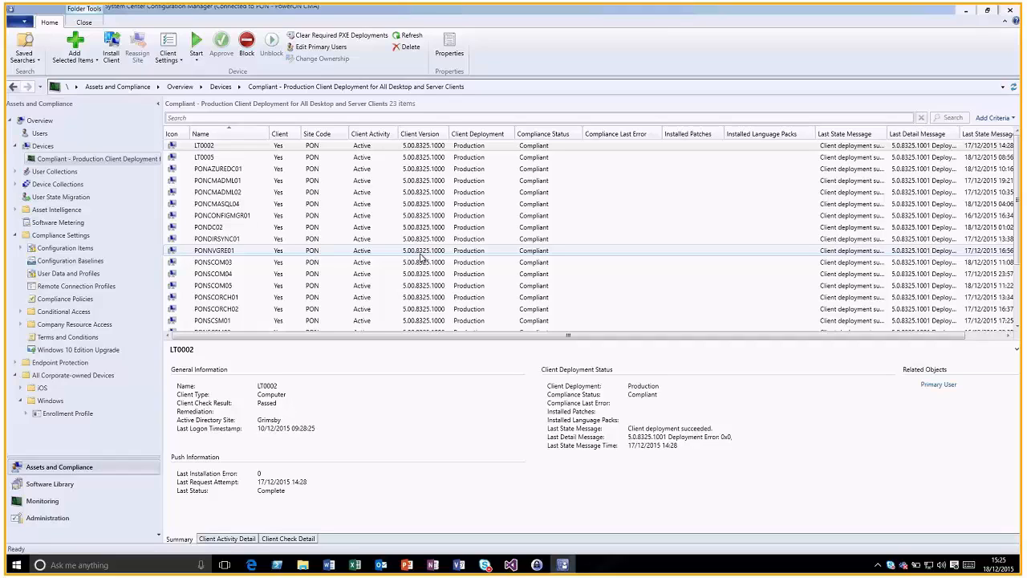
{"action": "left_click", "coordinate": [250, 171]}
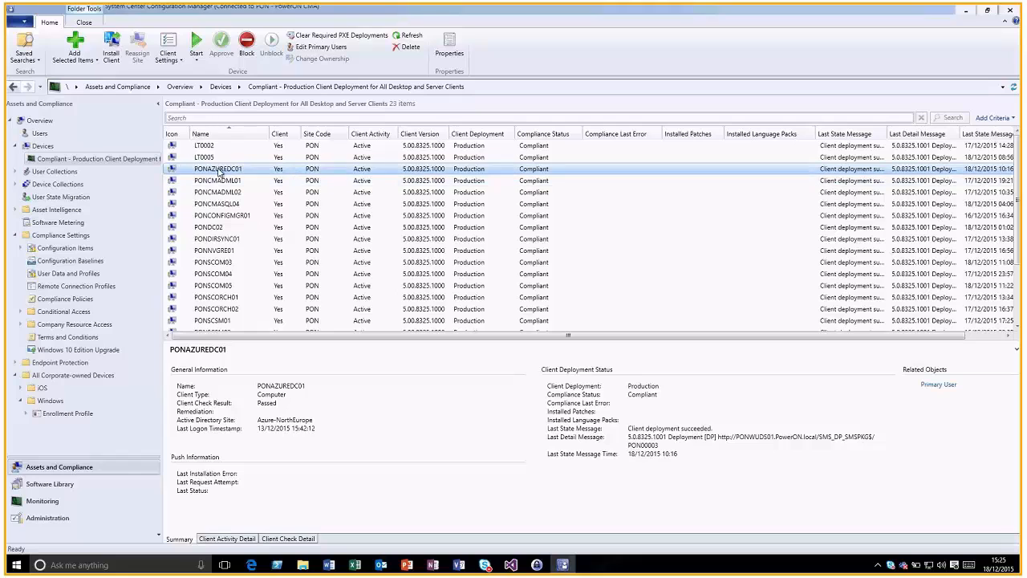
{"action": "right_click", "coordinate": [216, 170]}
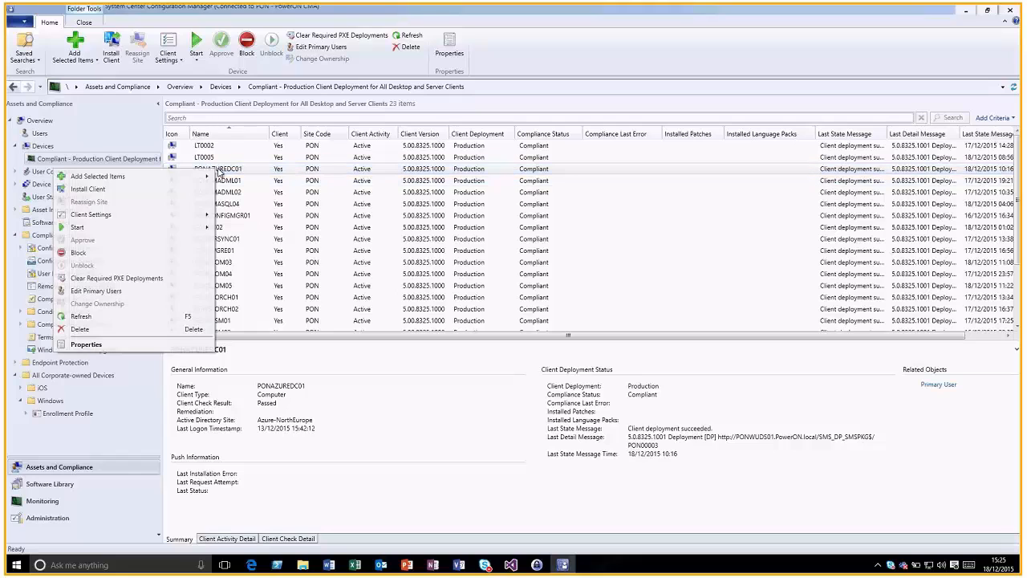
{"action": "left_click", "coordinate": [158, 345]}
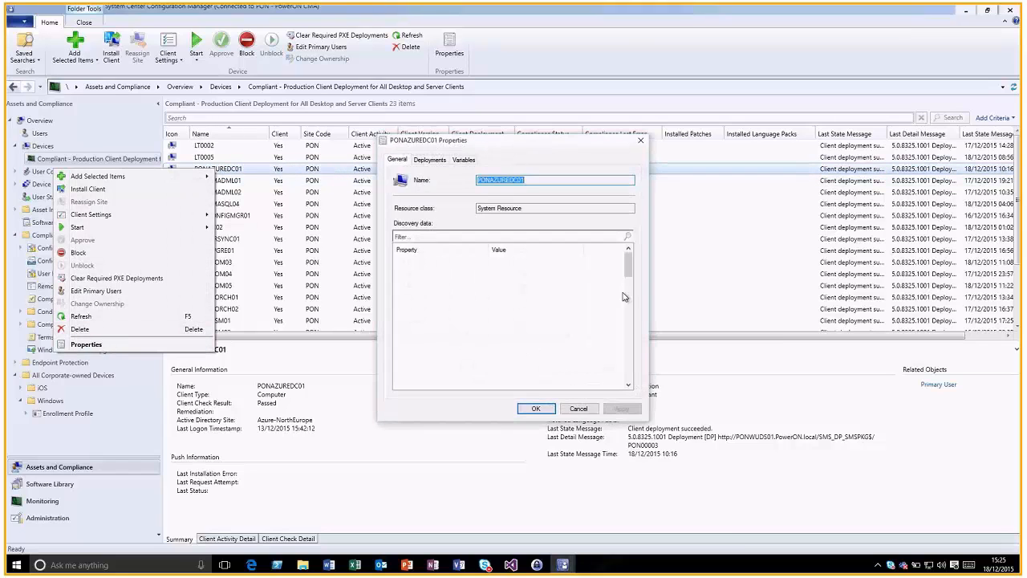
{"action": "left_click_drag", "start_coordinate": [631, 267], "coordinate": [630, 384]}
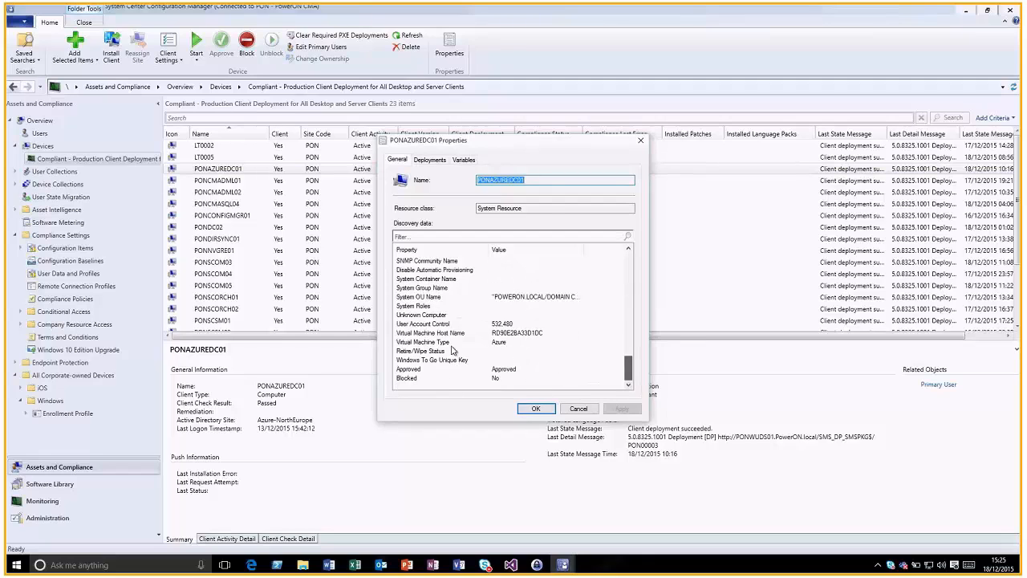
{"action": "left_click", "coordinate": [504, 345]}
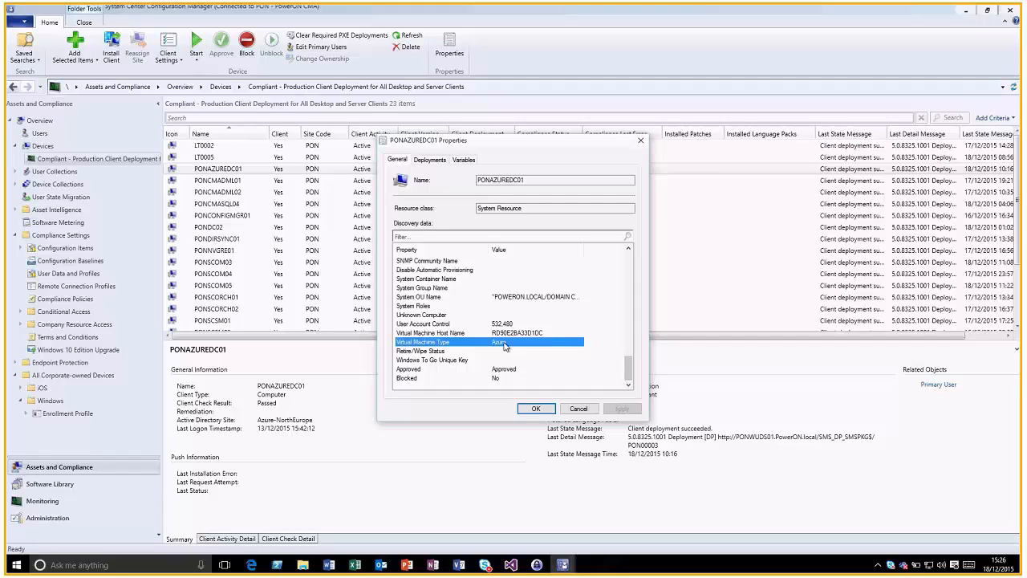
{"action": "left_click", "coordinate": [578, 409]}
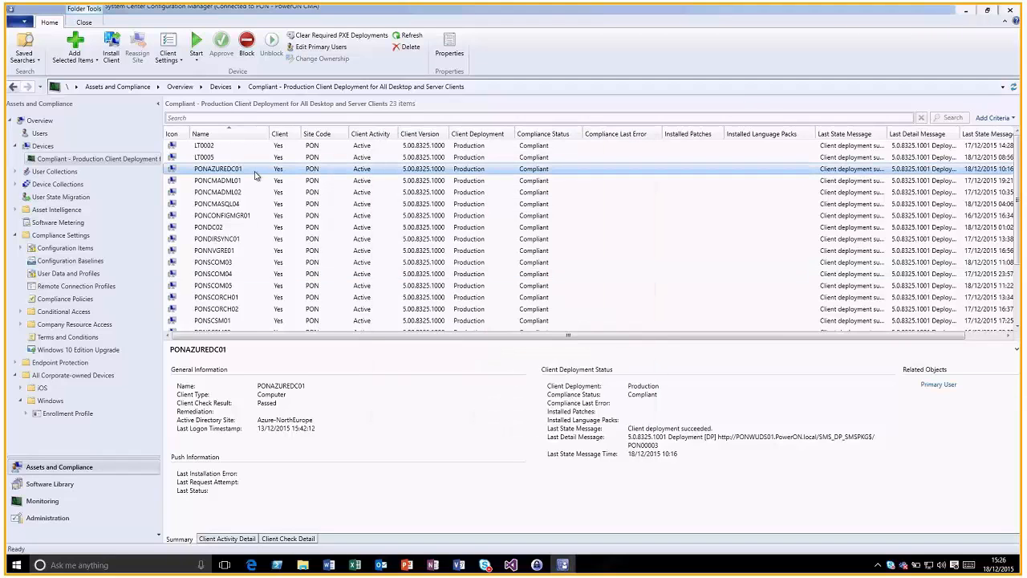
Review Updates and Servicing and its Features, then list the primary site PON - PowerON CMA
{"action": "left_click", "coordinate": [47, 518]}
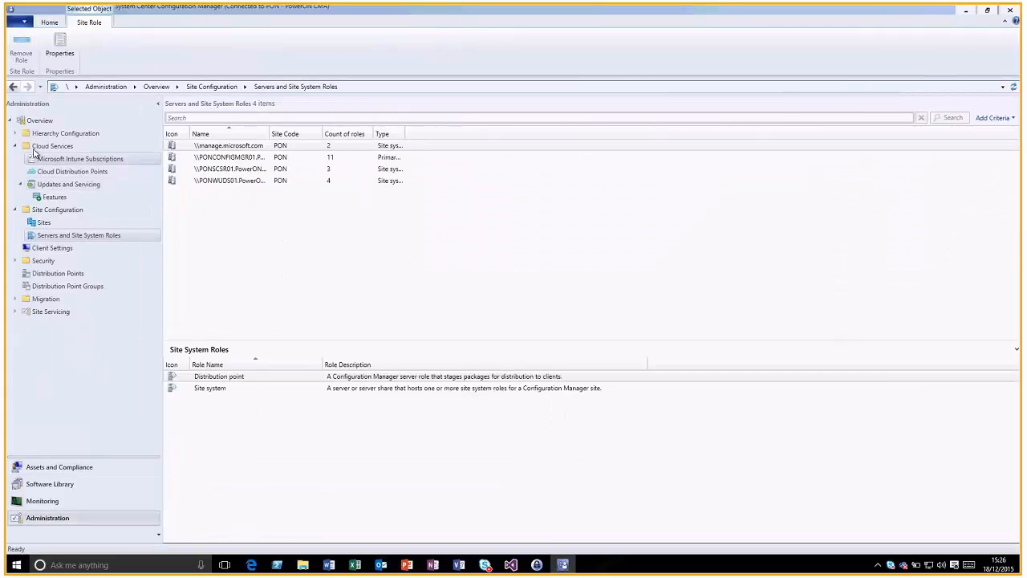
{"action": "left_click", "coordinate": [55, 185]}
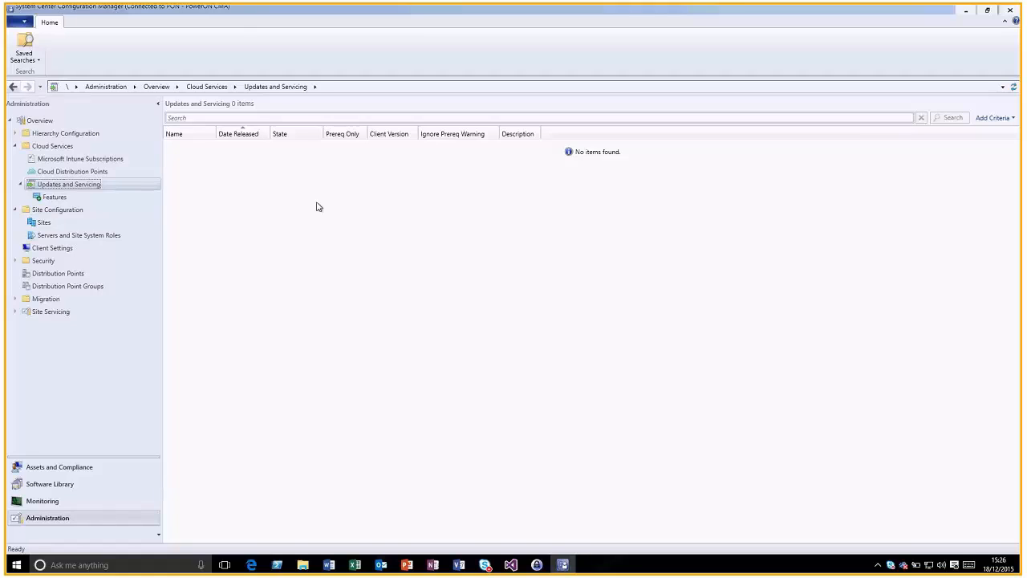
{"action": "left_click", "coordinate": [111, 199]}
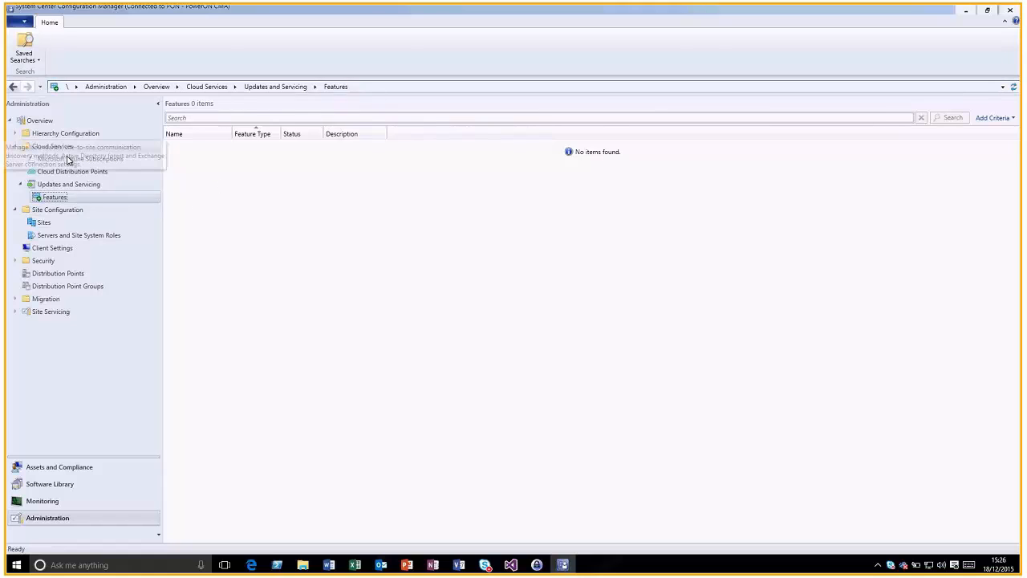
{"action": "left_click", "coordinate": [42, 223]}
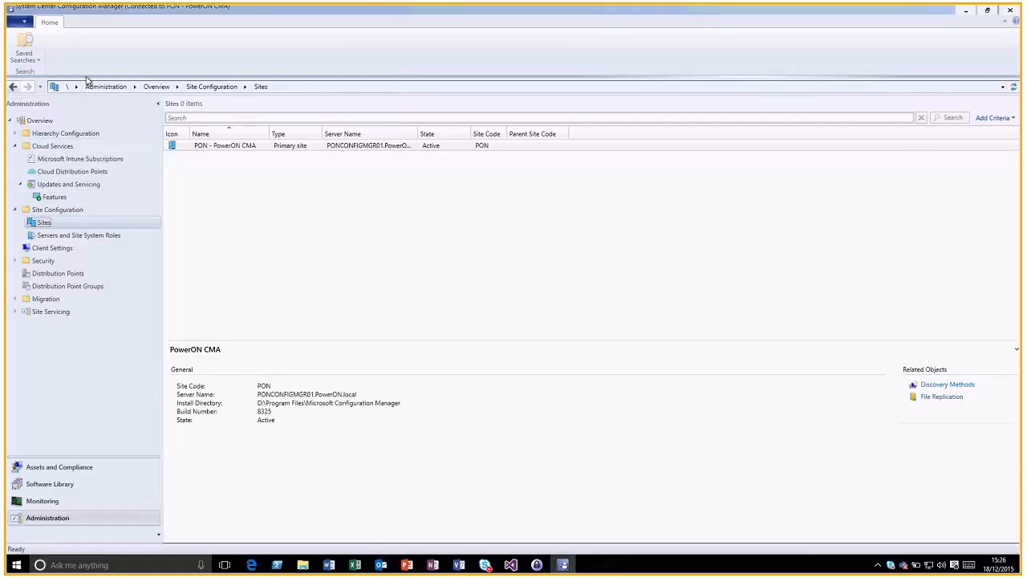
Check the Client Upgrade settings in Hierarchy Settings
{"action": "left_click", "coordinate": [115, 53]}
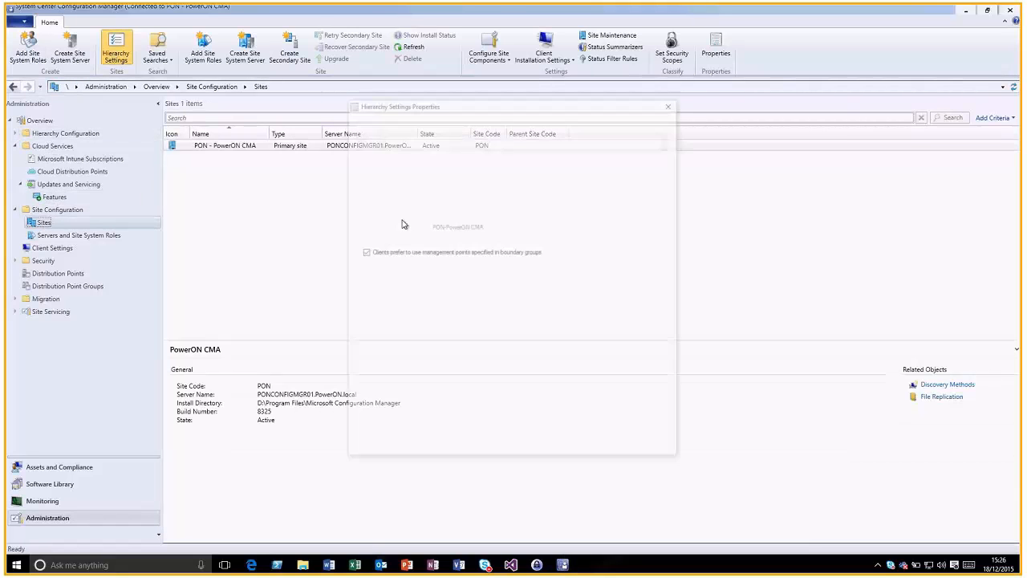
{"action": "left_click", "coordinate": [495, 125]}
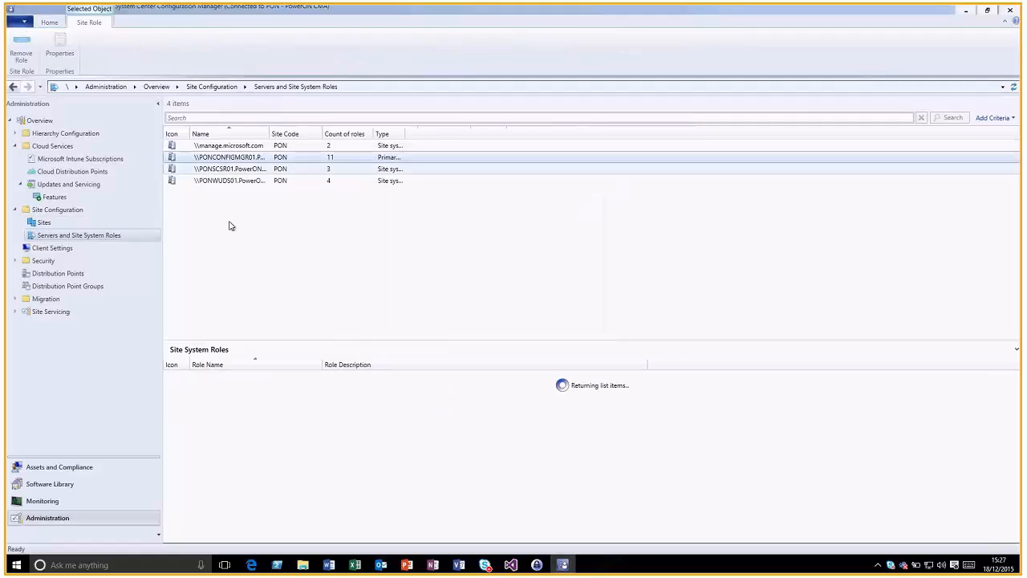
{"action": "left_click", "coordinate": [222, 461]}
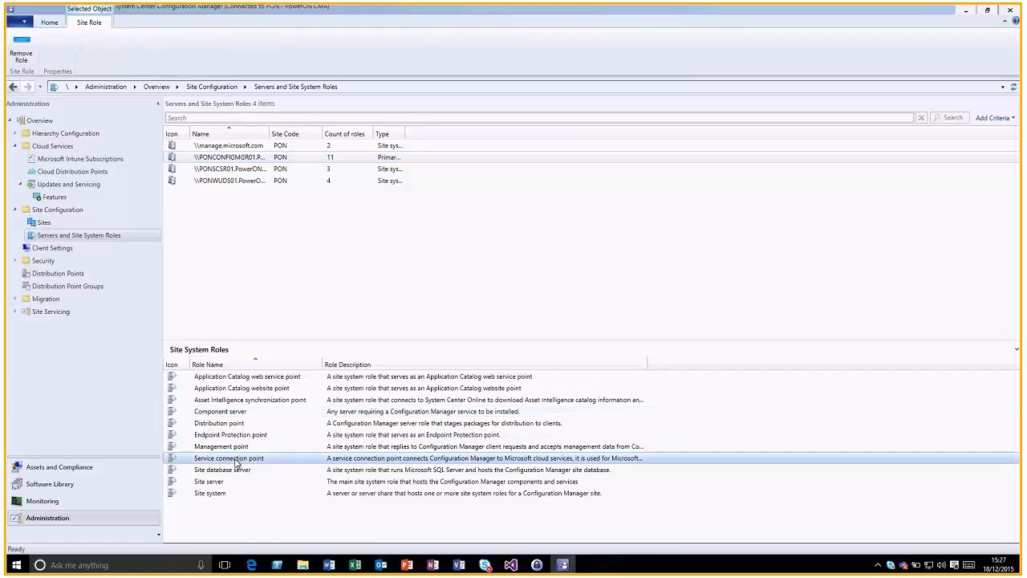
{"action": "right_click", "coordinate": [222, 463]}
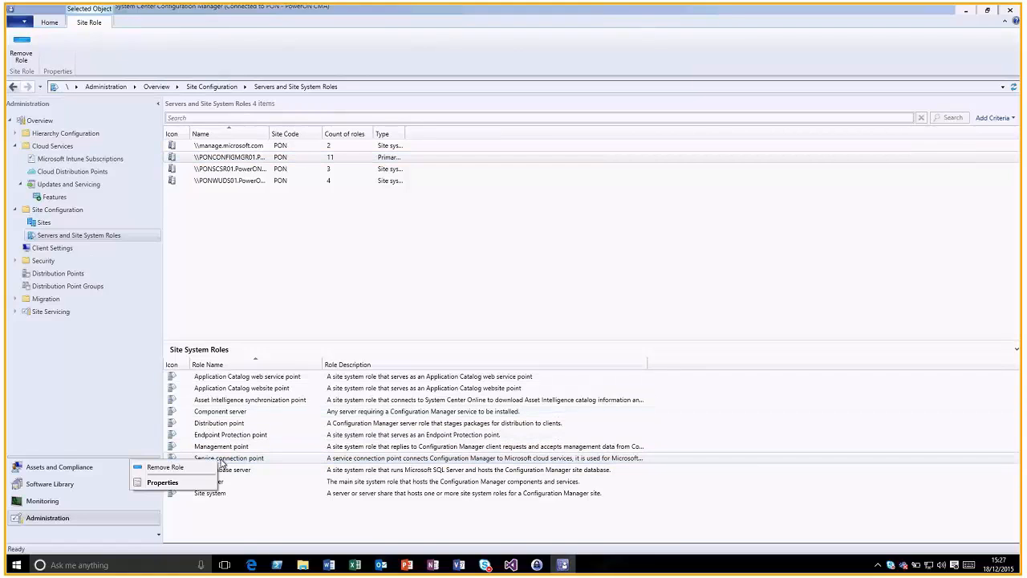
{"action": "left_click", "coordinate": [184, 482]}
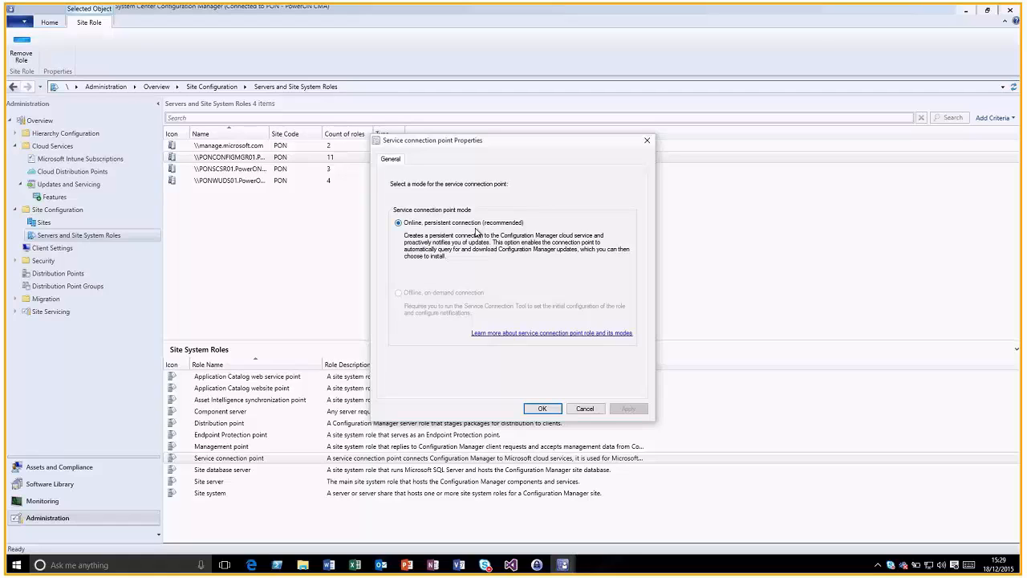
{"action": "left_click", "coordinate": [585, 408]}
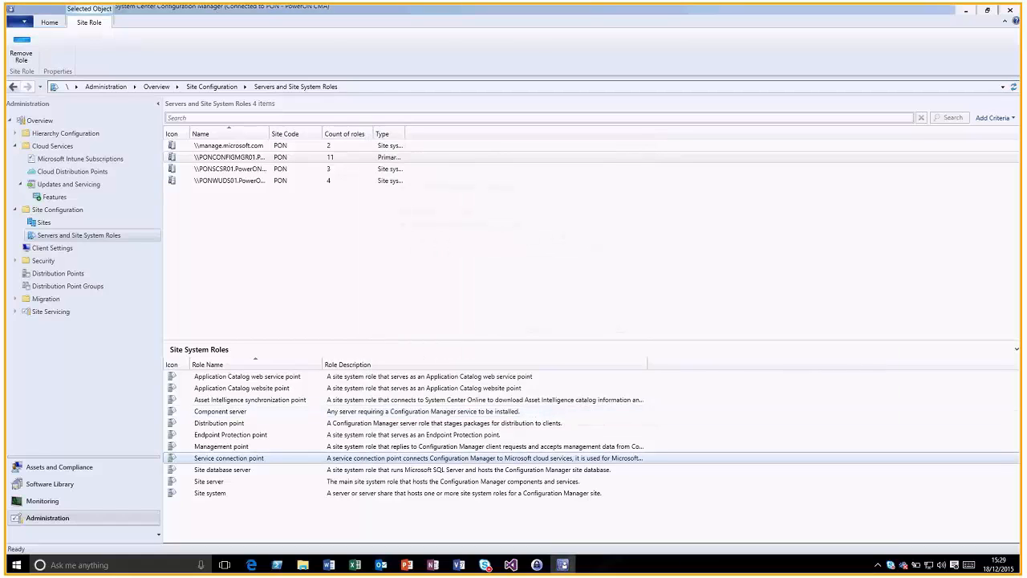
{"action": "key", "text": "alt+Tab"}
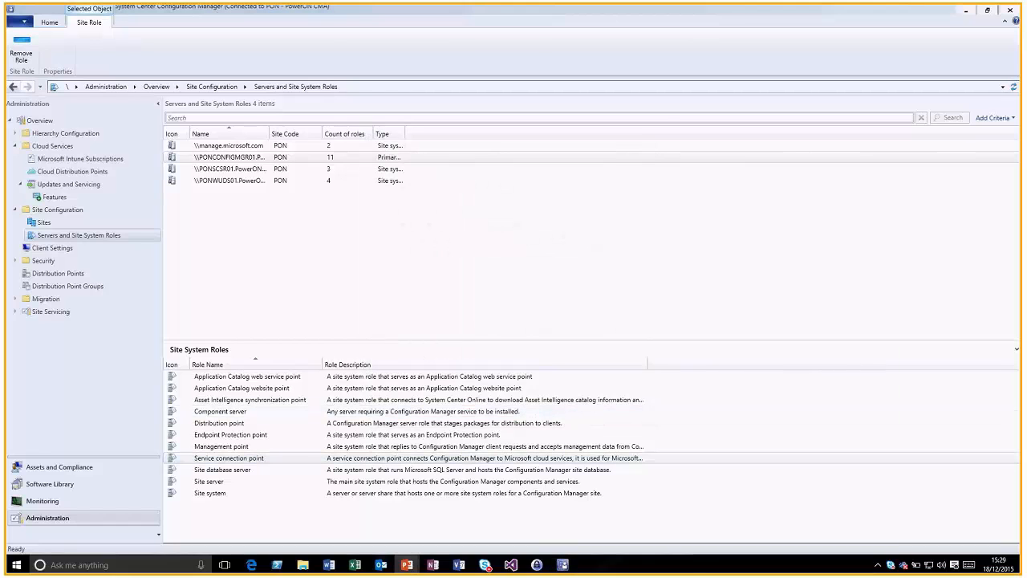
Start the slide show from the current slide and advance to the Operating System Deployment slide
{"action": "key", "text": "shift+F5"}
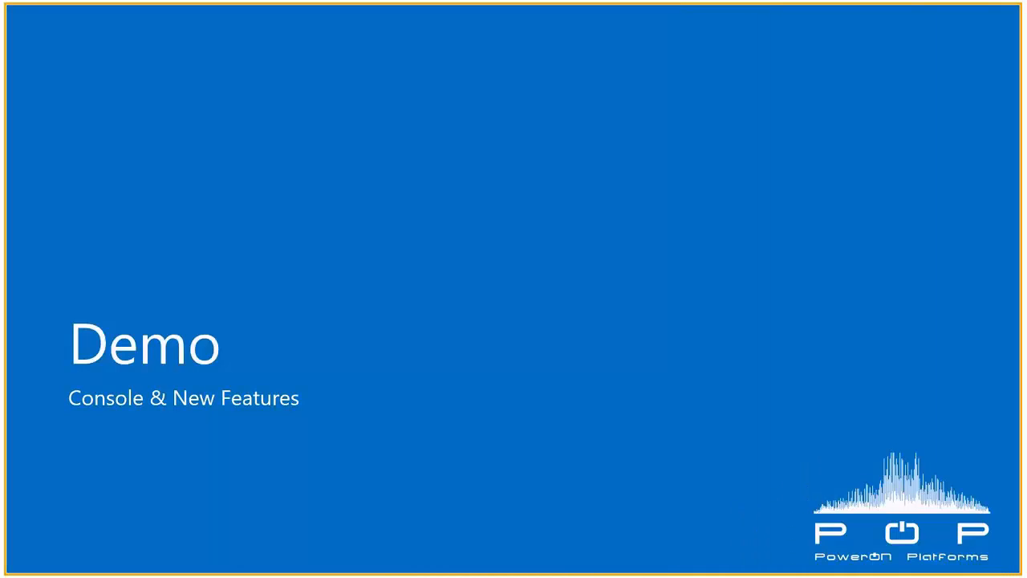
{"action": "key", "text": "Right"}
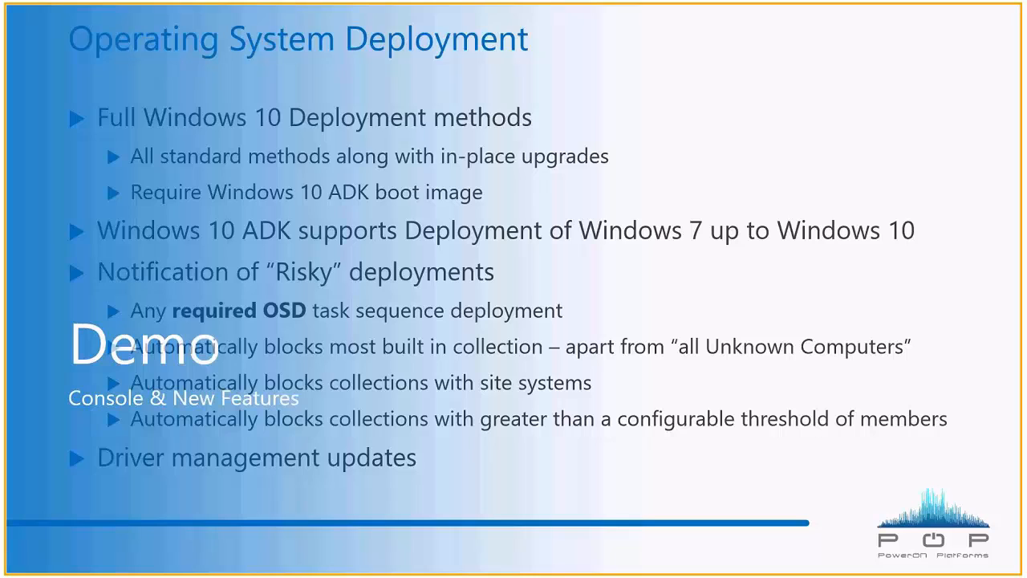
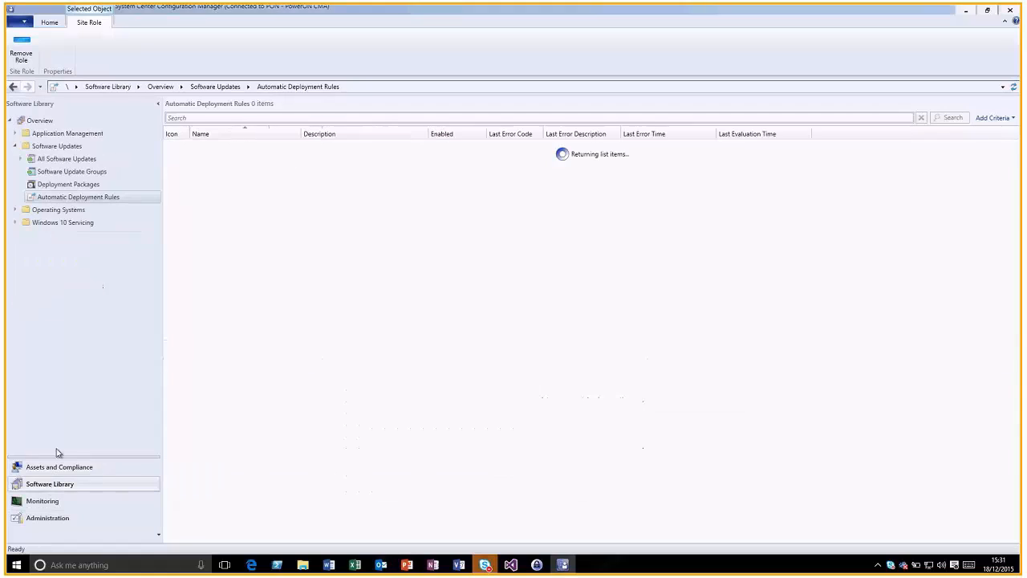
Browse to Operating Systems > Task Sequences, cancel the Create Task Sequence wizard, and edit Windows 10 Upgrade
{"action": "left_click", "coordinate": [39, 211]}
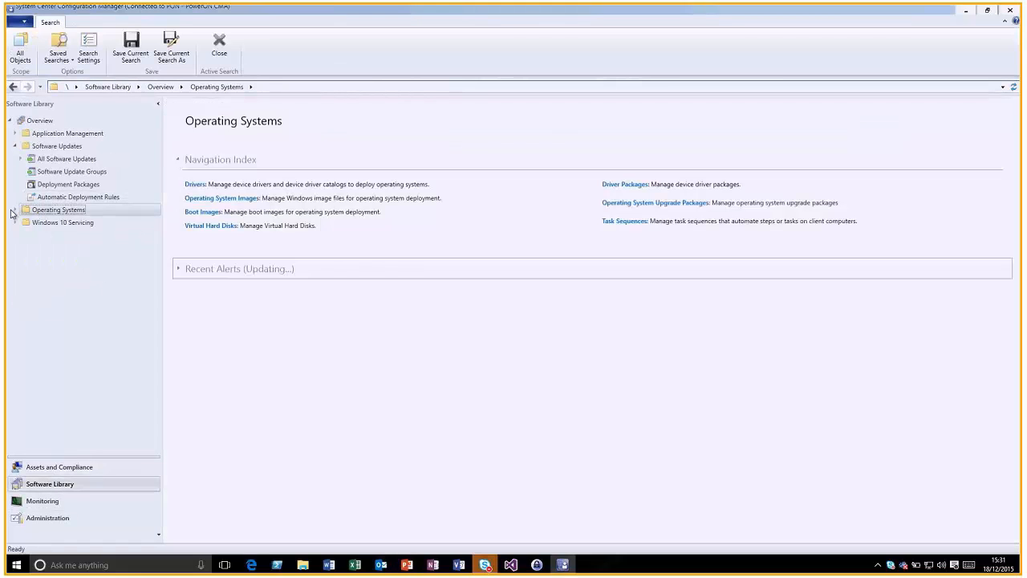
{"action": "left_click", "coordinate": [14, 210]}
{"action": "left_click", "coordinate": [46, 288]}
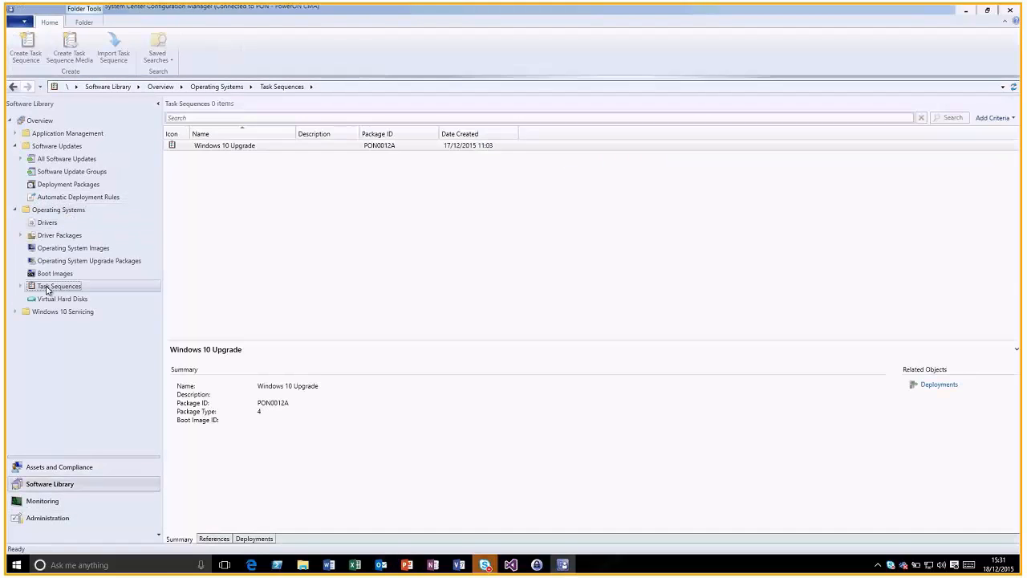
{"action": "left_click", "coordinate": [35, 56]}
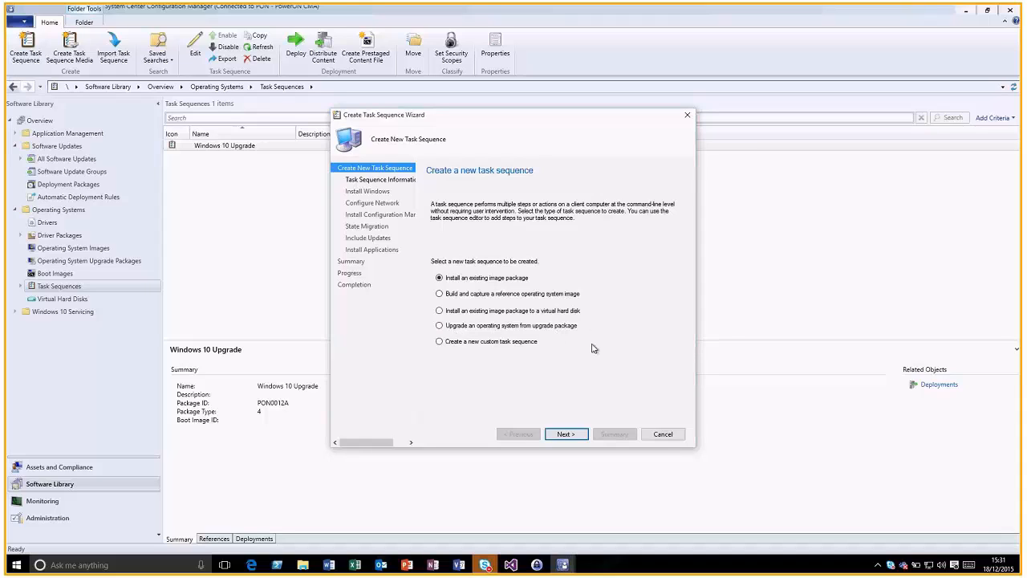
{"action": "left_click", "coordinate": [662, 434]}
{"action": "left_click", "coordinate": [534, 321]}
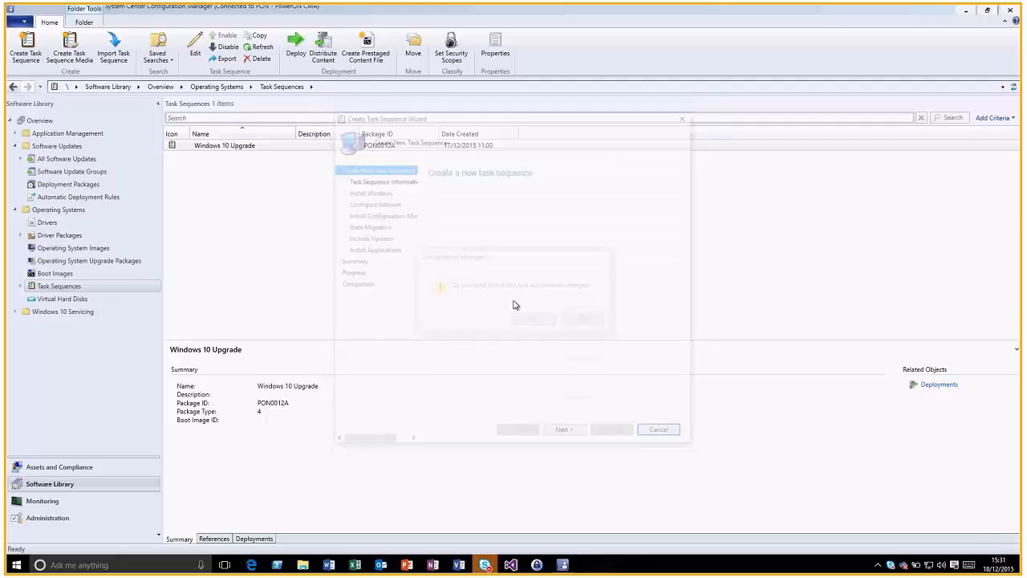
{"action": "left_click", "coordinate": [199, 53]}
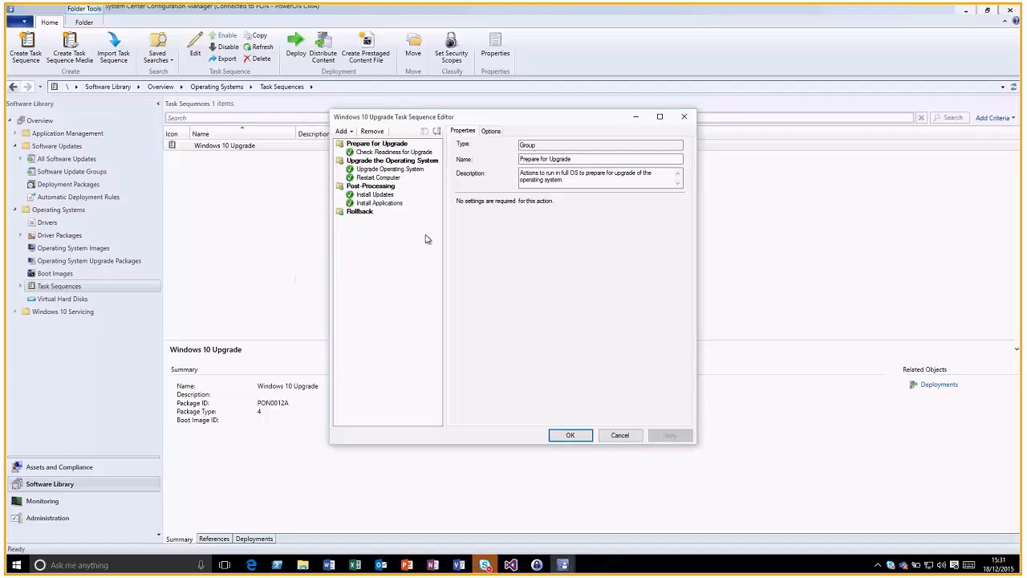
Inspect Check Readiness for Upgrade (OS type CLIENT) and Upgrade Operating System, then cancel the editor
{"action": "left_click", "coordinate": [380, 154]}
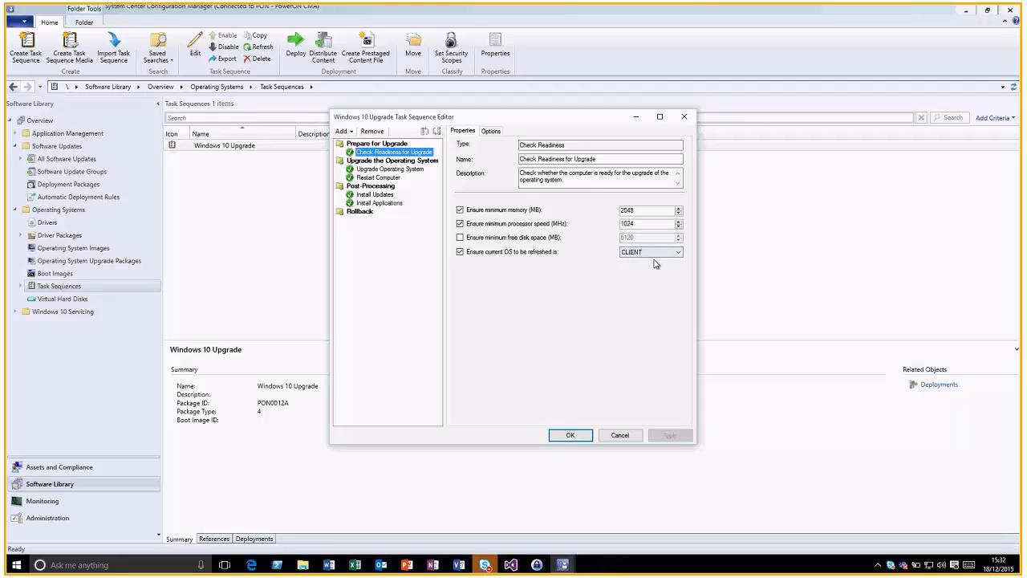
{"action": "left_click", "coordinate": [678, 252]}
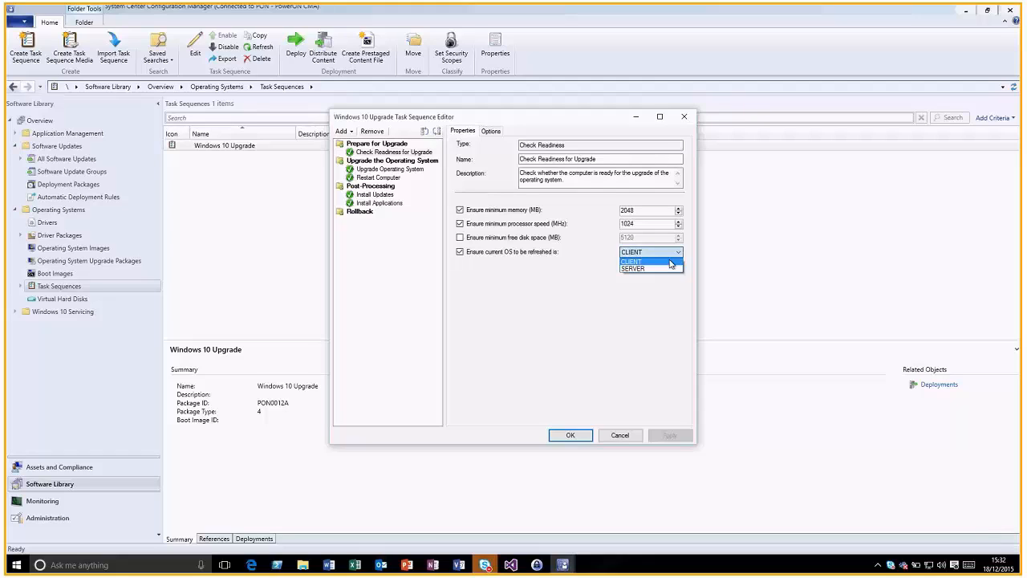
{"action": "left_click", "coordinate": [389, 175]}
{"action": "left_click", "coordinate": [388, 169]}
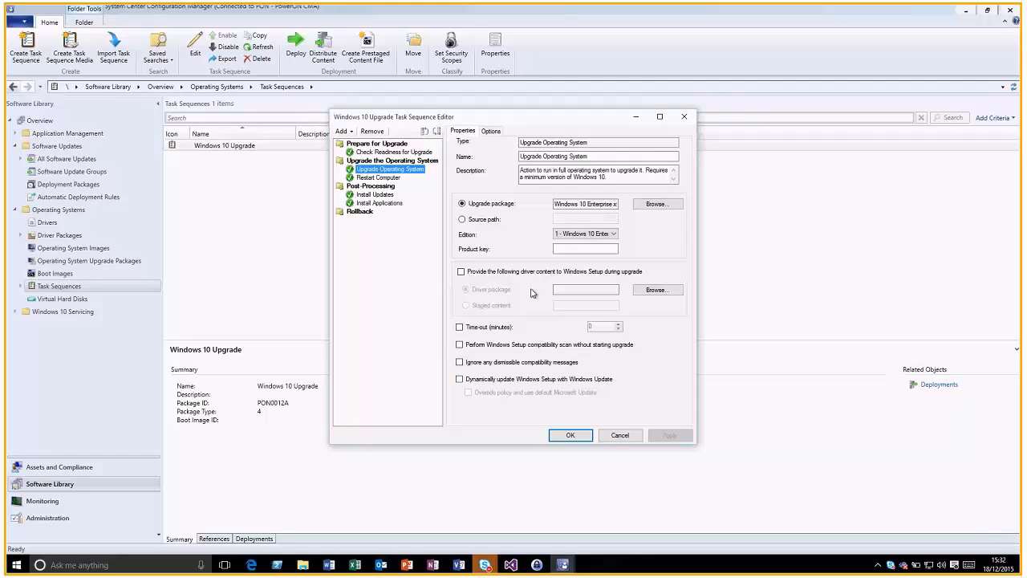
{"action": "left_click", "coordinate": [618, 436]}
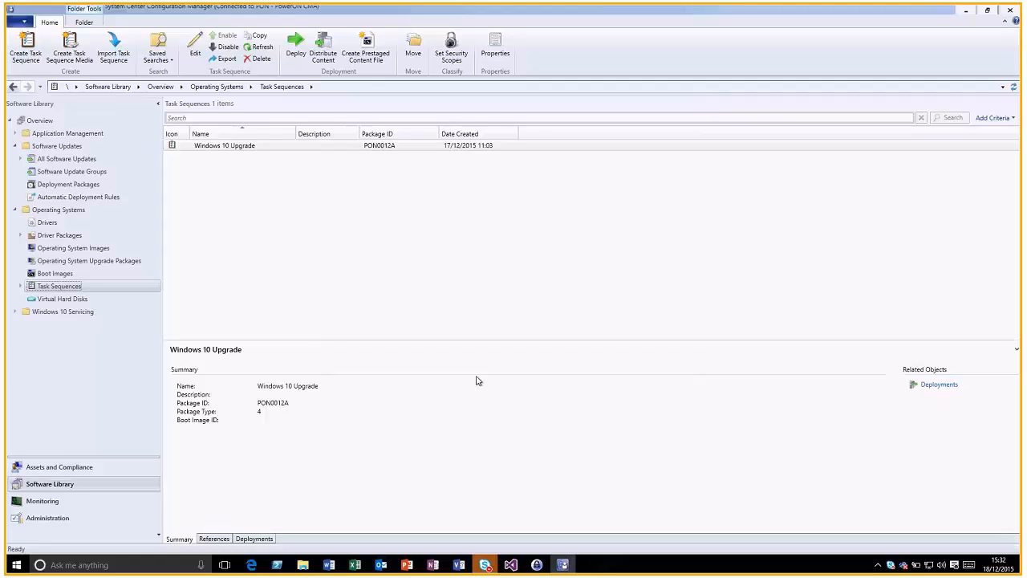
Open Windows 10 Servicing to see usage at 100% version 1507, 100% expiring soon
{"action": "left_click", "coordinate": [75, 316]}
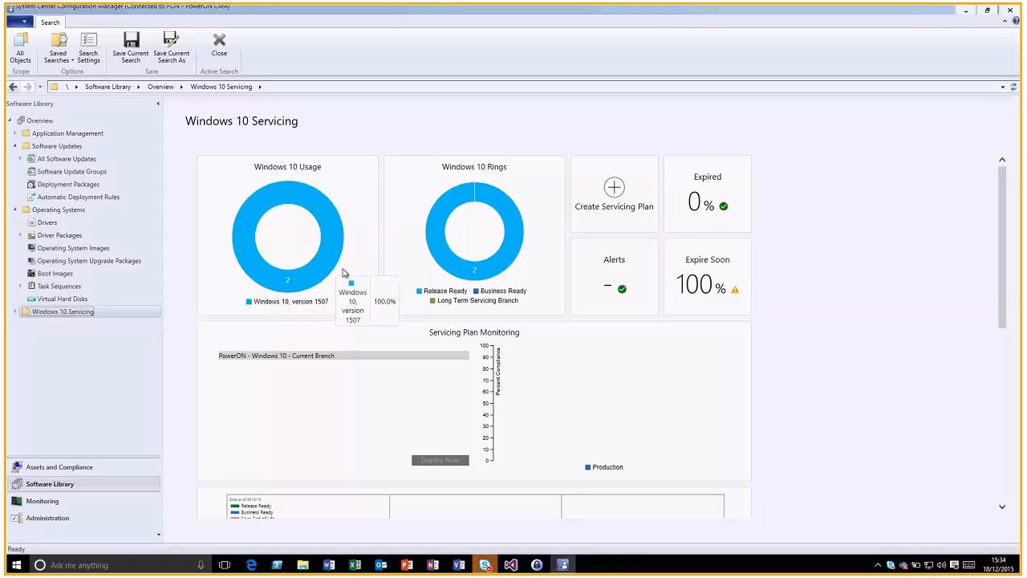
Scroll the servicing dashboard to the timeline showing 1507 nearing end of life and 1511 release ready
{"action": "scroll", "coordinate": [834, 317], "scroll_direction": "down", "scroll_amount": 5}
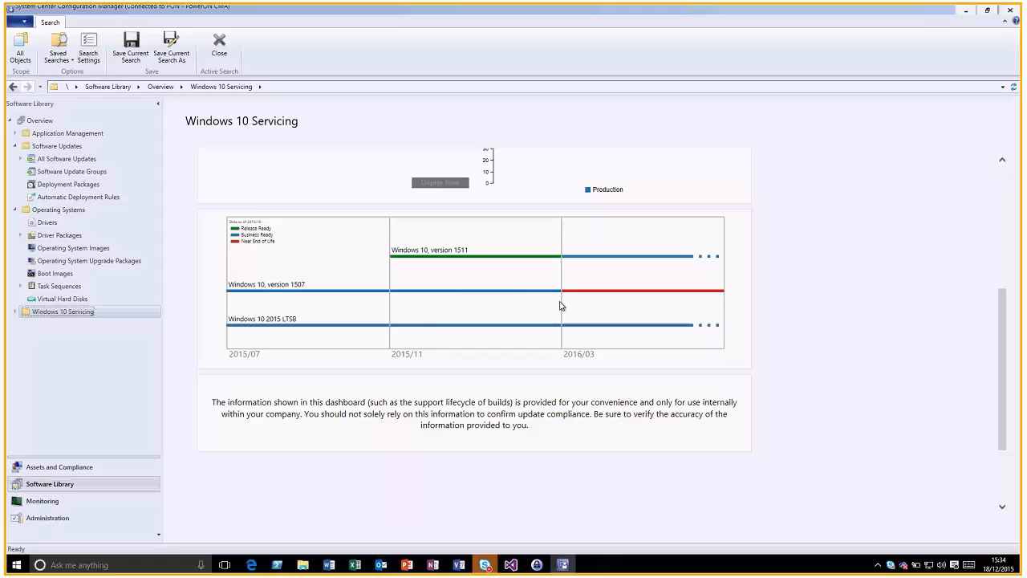
{"action": "scroll", "coordinate": [788, 321], "scroll_direction": "up", "scroll_amount": 5}
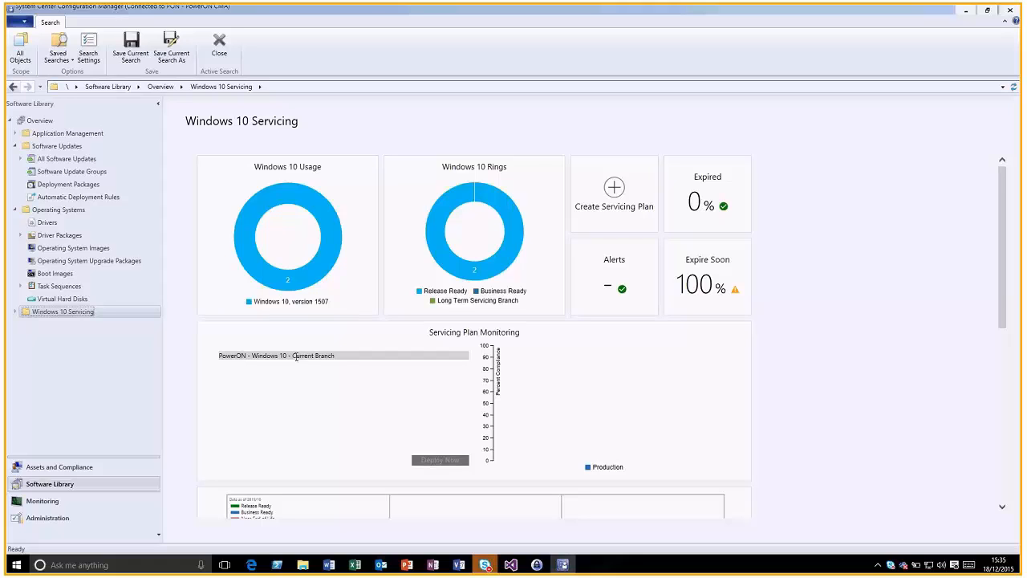
{"action": "scroll", "coordinate": [402, 378], "scroll_direction": "down", "scroll_amount": 5}
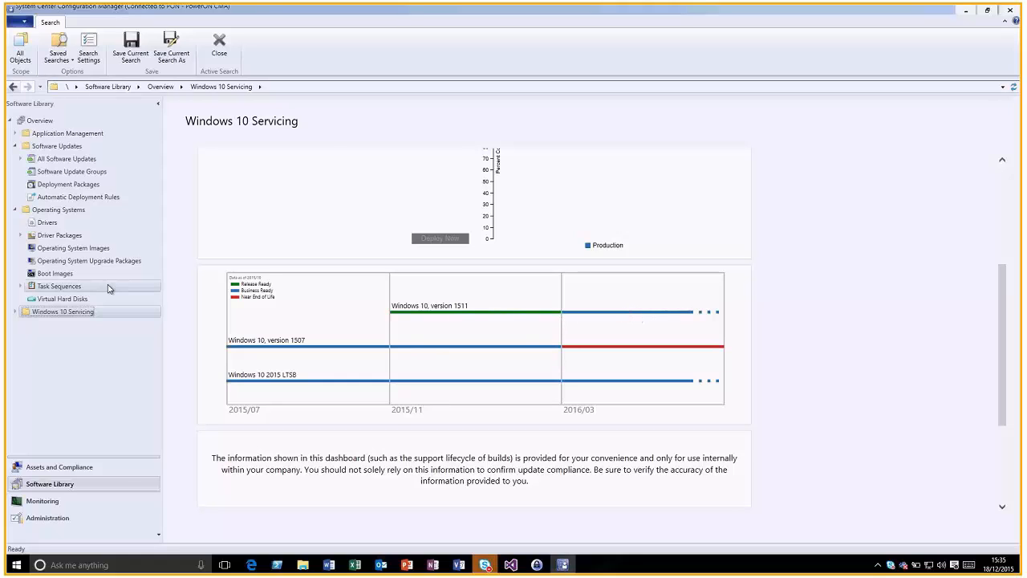
Open the properties of the Current Branch servicing plan
{"action": "left_click", "coordinate": [15, 312]}
{"action": "left_click", "coordinate": [68, 340]}
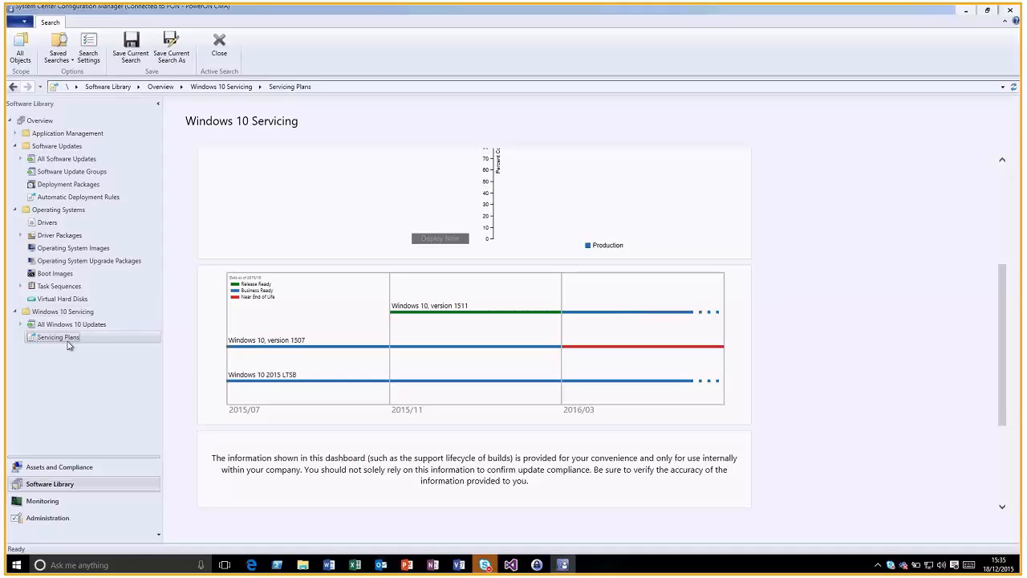
{"action": "left_click", "coordinate": [299, 132]}
{"action": "right_click", "coordinate": [298, 132]}
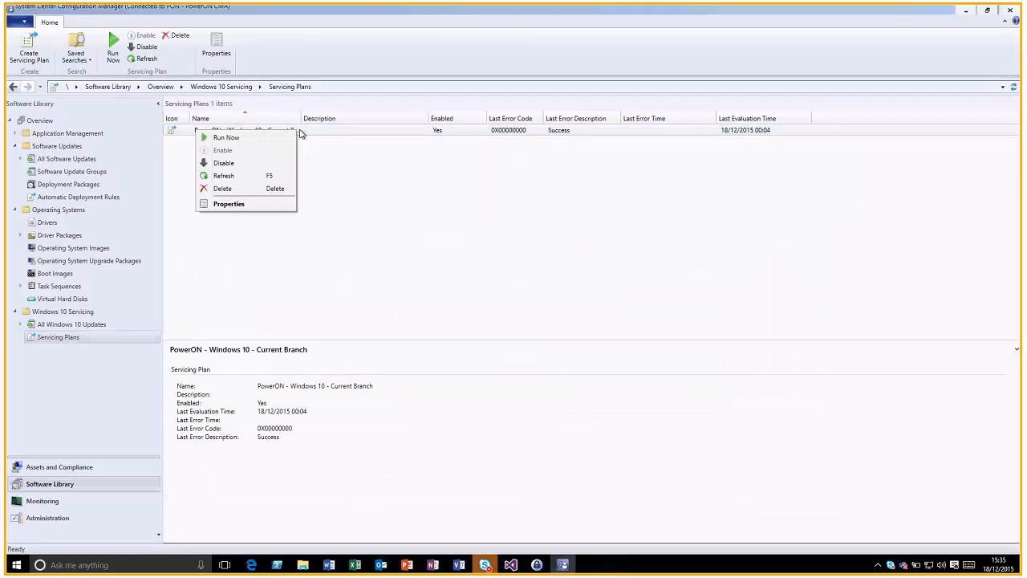
{"action": "left_click", "coordinate": [229, 204]}
Check its All Windows 10 Devices target and ring settings, close unchanged, then bring up Windows 10 Upgrade's actions
{"action": "left_click", "coordinate": [439, 147]}
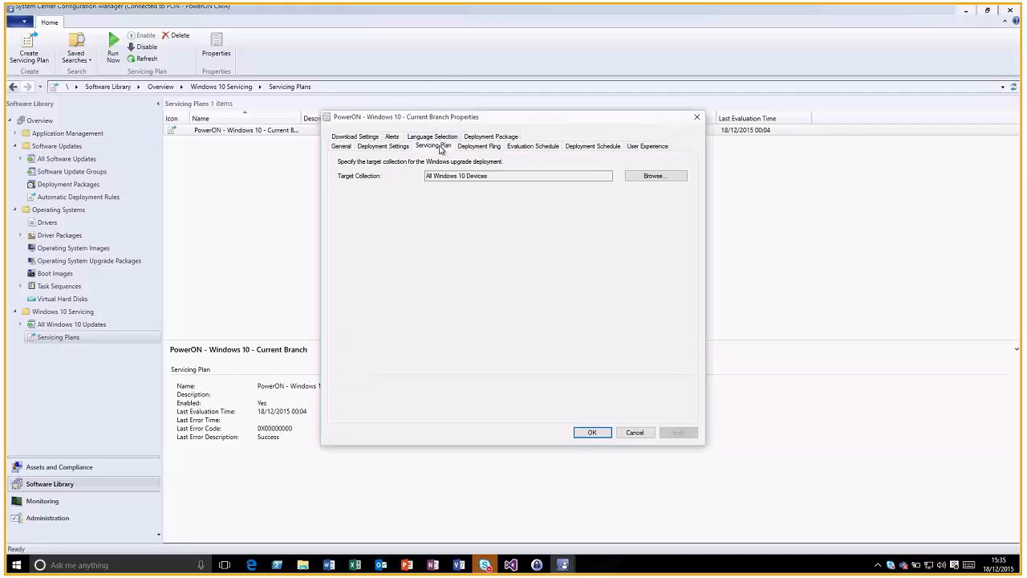
{"action": "left_click_drag", "start_coordinate": [496, 177], "coordinate": [401, 171]}
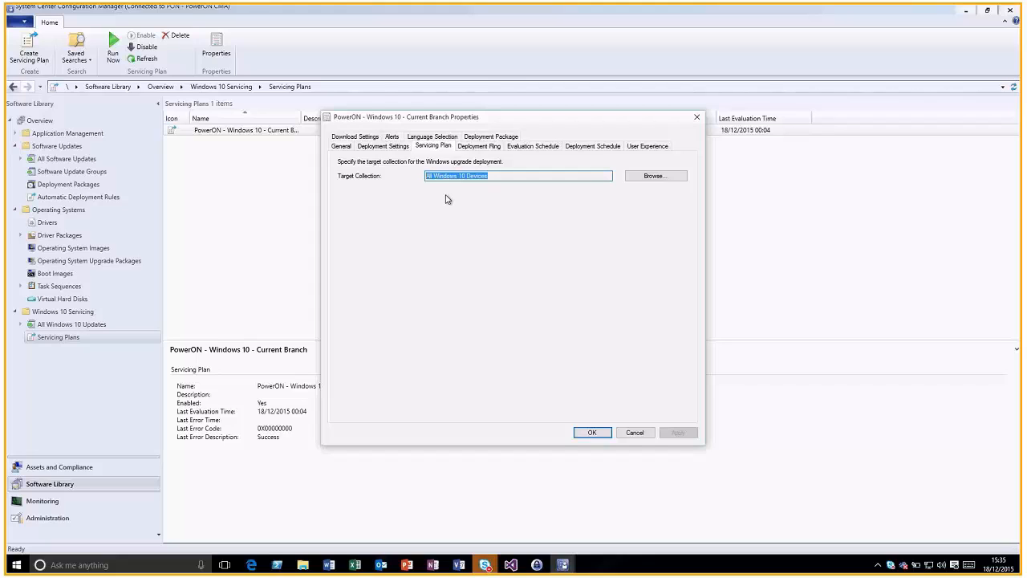
{"action": "left_click", "coordinate": [467, 151]}
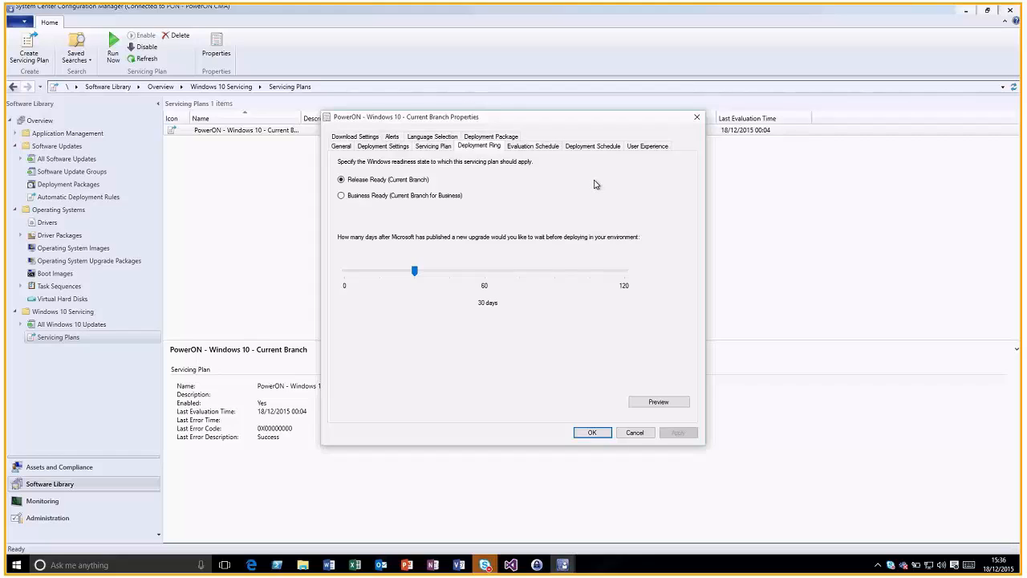
{"action": "left_click", "coordinate": [636, 433]}
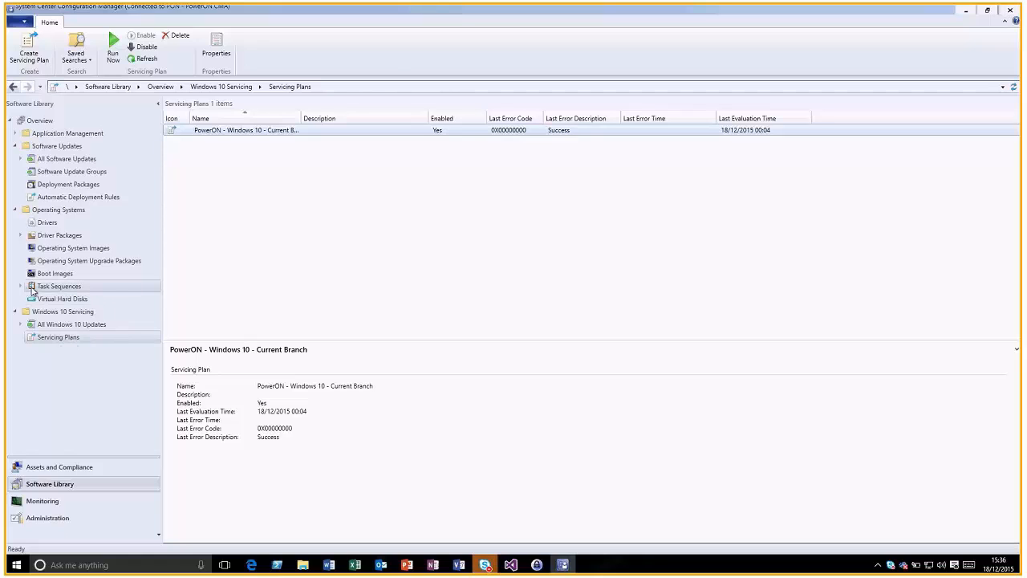
{"action": "left_click", "coordinate": [34, 289]}
{"action": "right_click", "coordinate": [244, 151]}
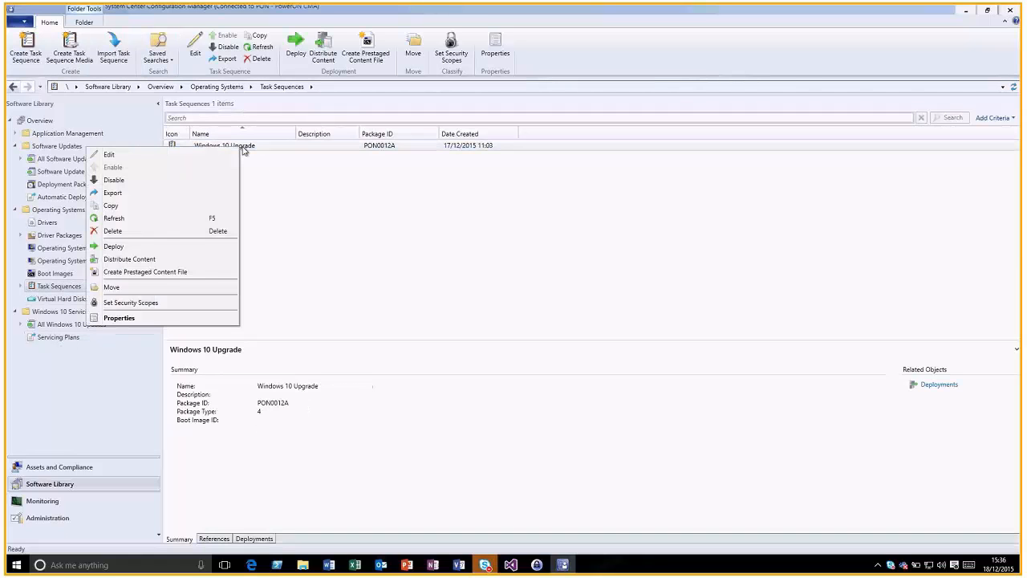
Deploy Windows 10 Upgrade to the All Server Clients collection, dismissing the high-risk collection warning
{"action": "left_click", "coordinate": [155, 261]}
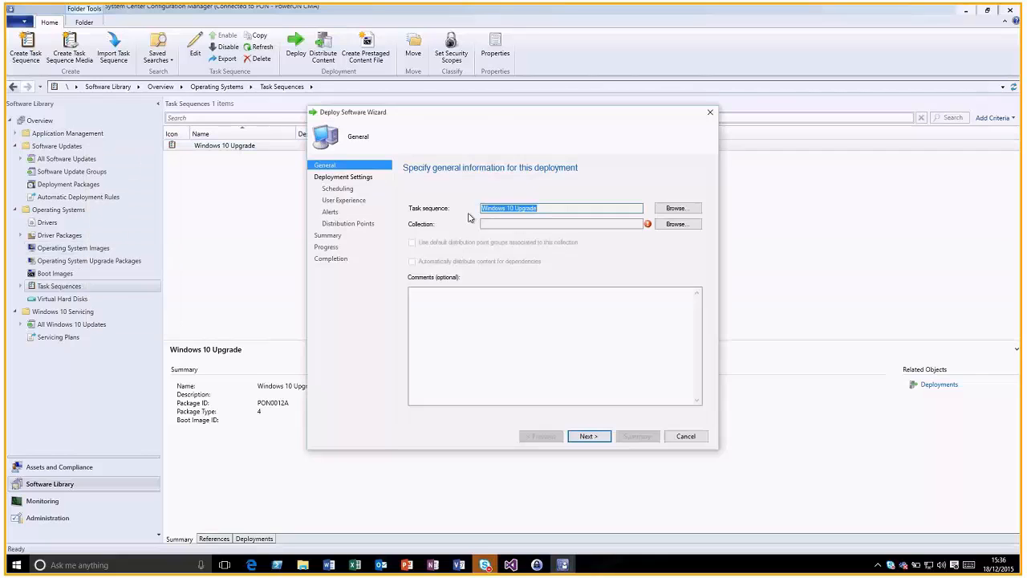
{"action": "left_click", "coordinate": [665, 226]}
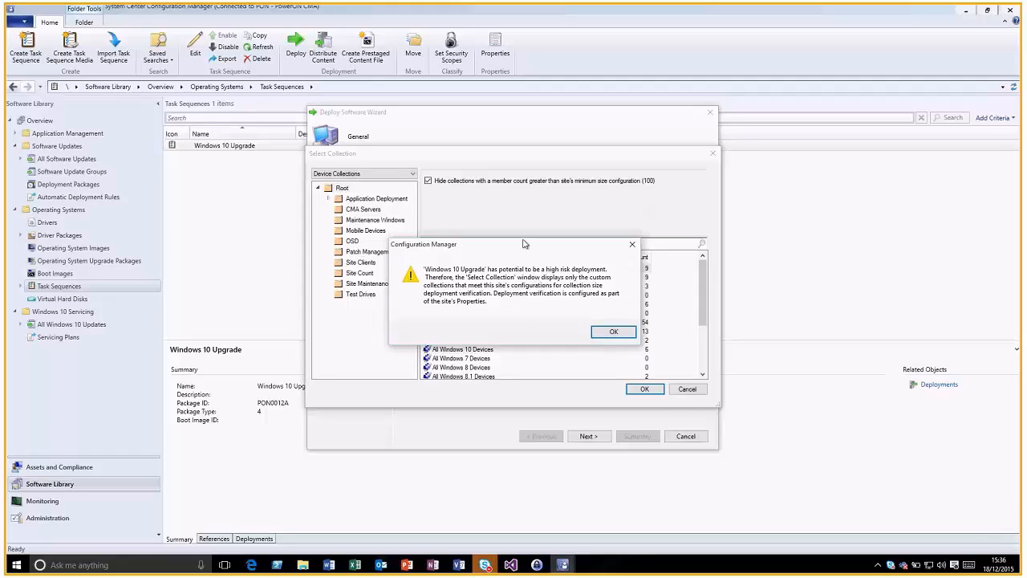
{"action": "left_click_drag", "start_coordinate": [519, 251], "coordinate": [601, 193]}
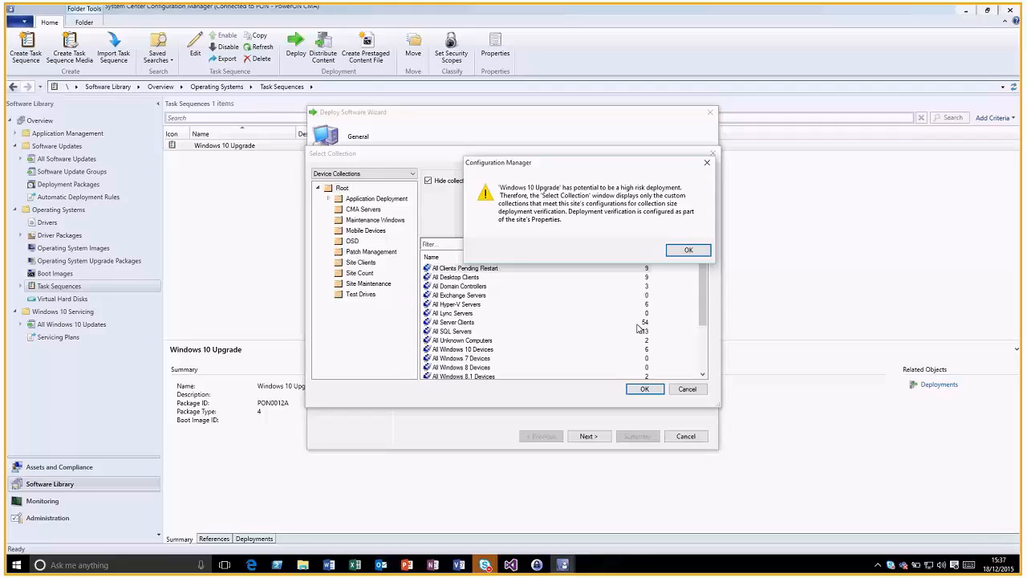
{"action": "left_click", "coordinate": [680, 252]}
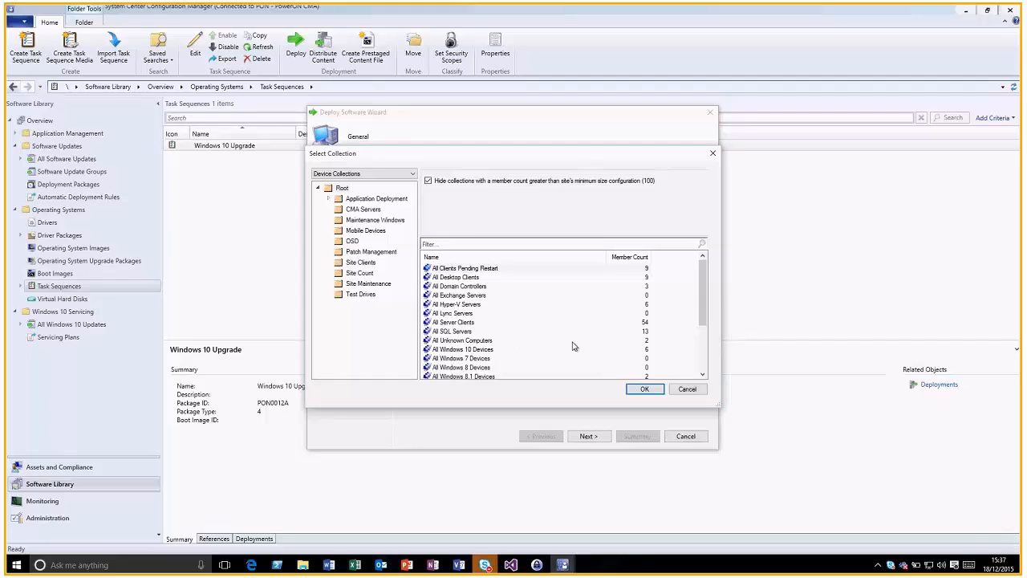
{"action": "left_click", "coordinate": [446, 323]}
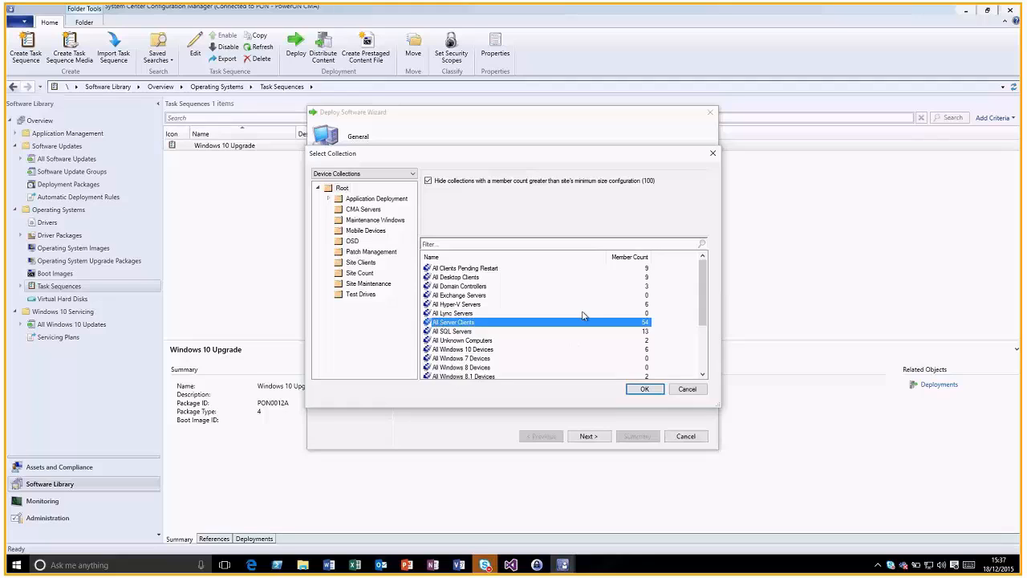
{"action": "left_click", "coordinate": [644, 390]}
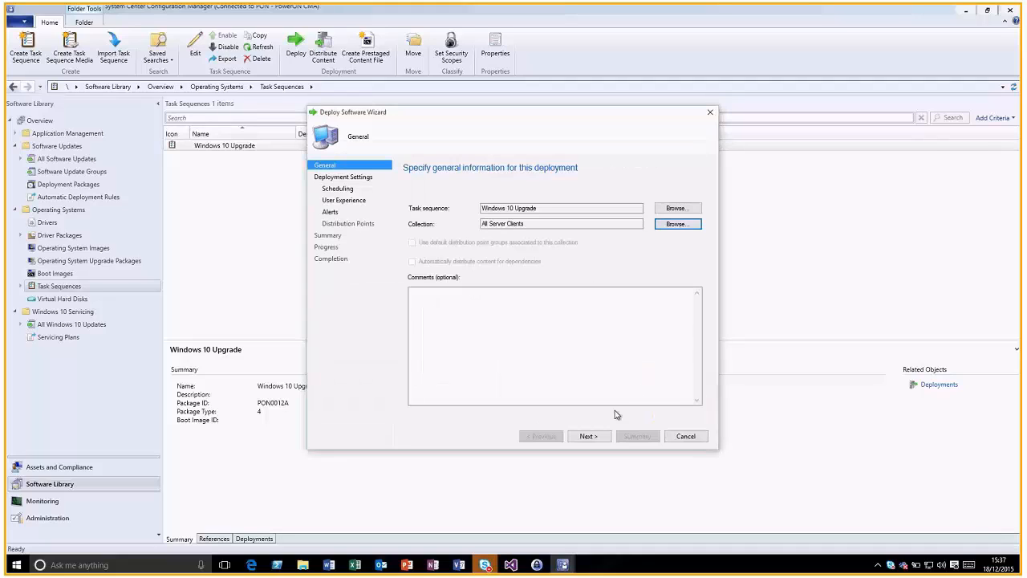
Set the deployment purpose to Required and continue past Deployment Settings
{"action": "left_click", "coordinate": [587, 436]}
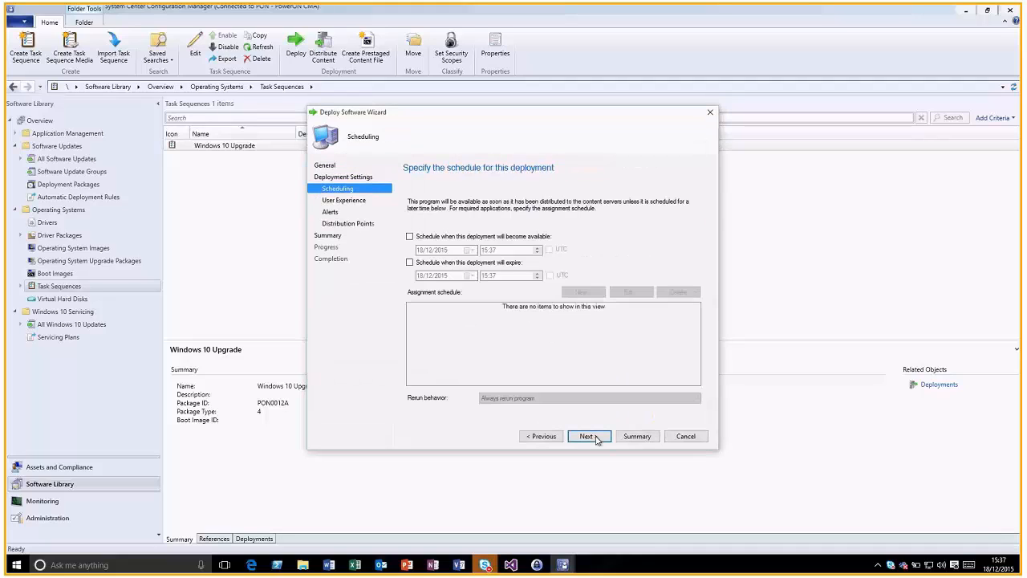
{"action": "left_click", "coordinate": [541, 436]}
{"action": "left_click", "coordinate": [490, 220]}
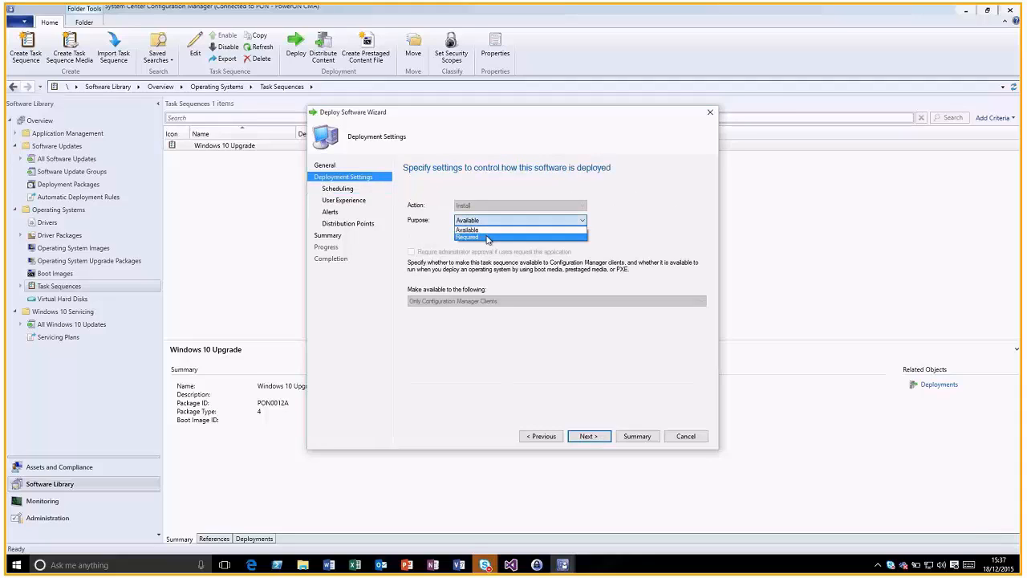
{"action": "left_click", "coordinate": [488, 238]}
{"action": "left_click", "coordinate": [590, 438]}
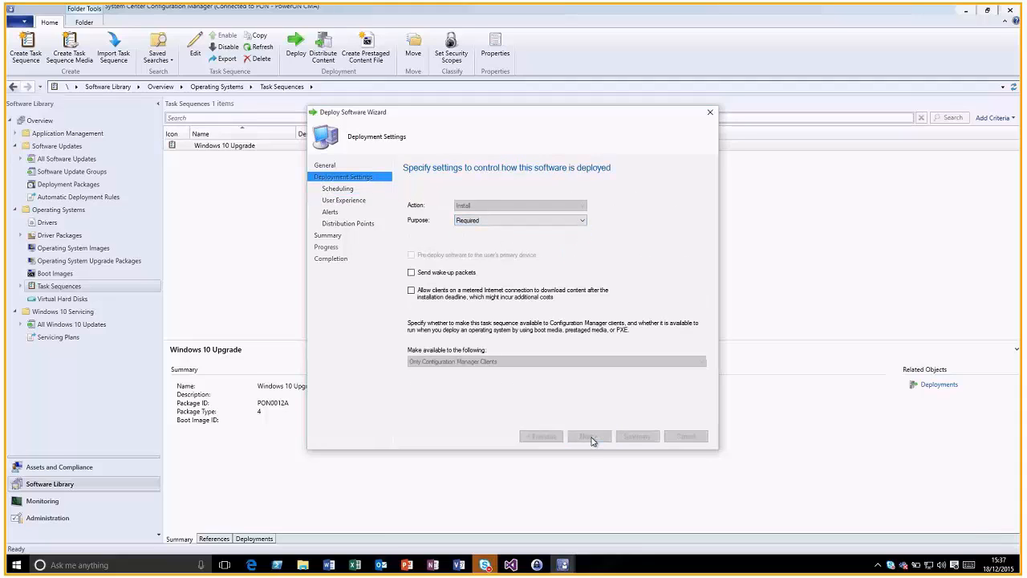
Review the server OS and site system role risk reasons, acknowledge the high-risk deployment, then cancel it unsaved
{"action": "left_click", "coordinate": [548, 294]}
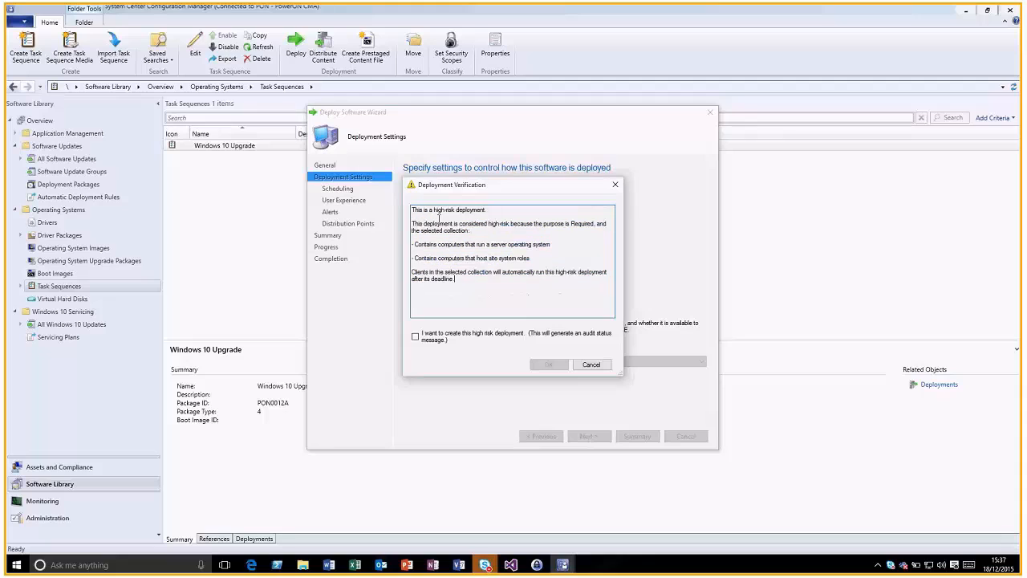
{"action": "left_click_drag", "start_coordinate": [437, 244], "coordinate": [549, 245]}
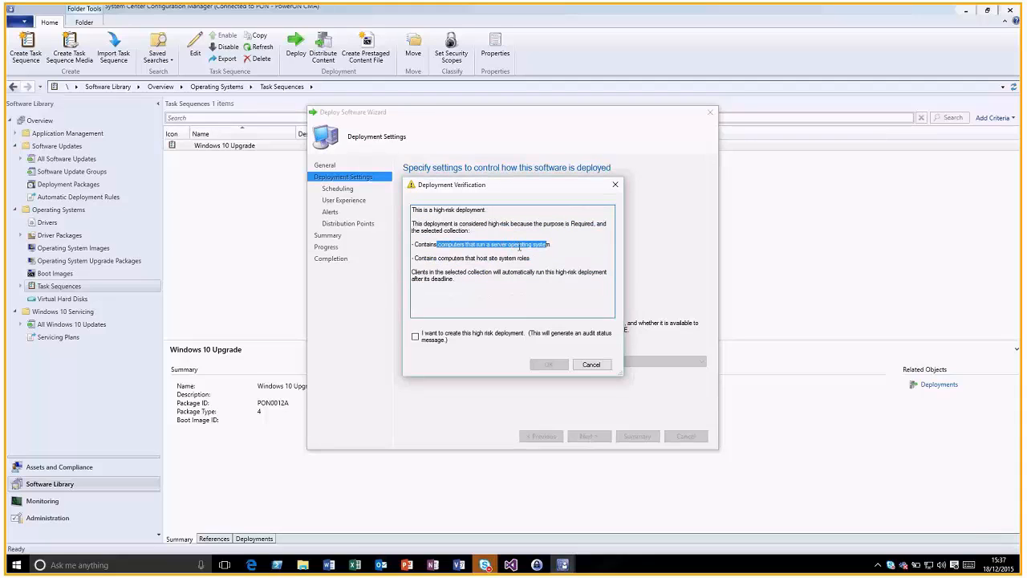
{"action": "left_click_drag", "start_coordinate": [533, 259], "coordinate": [487, 254]}
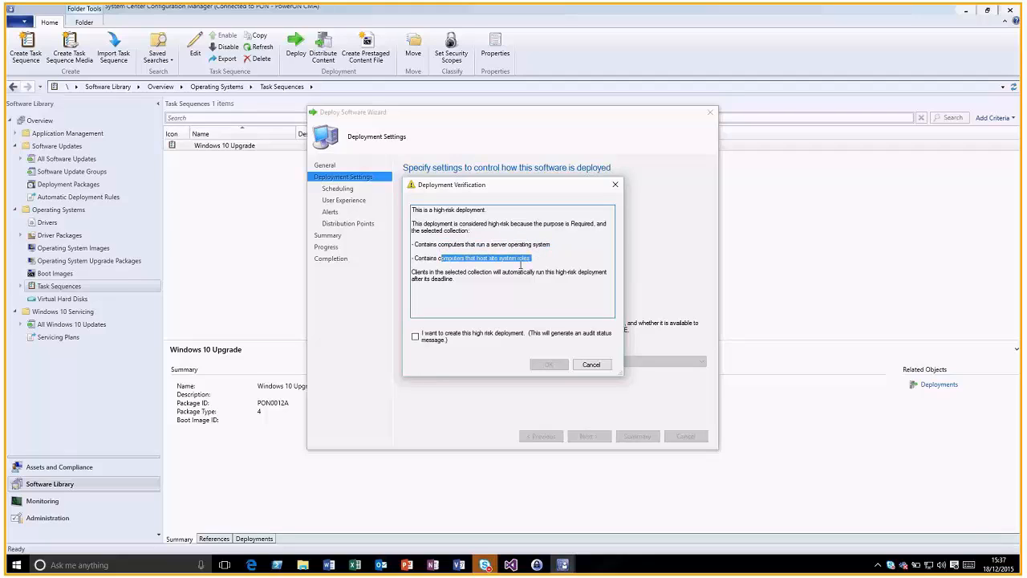
{"action": "left_click", "coordinate": [550, 264]}
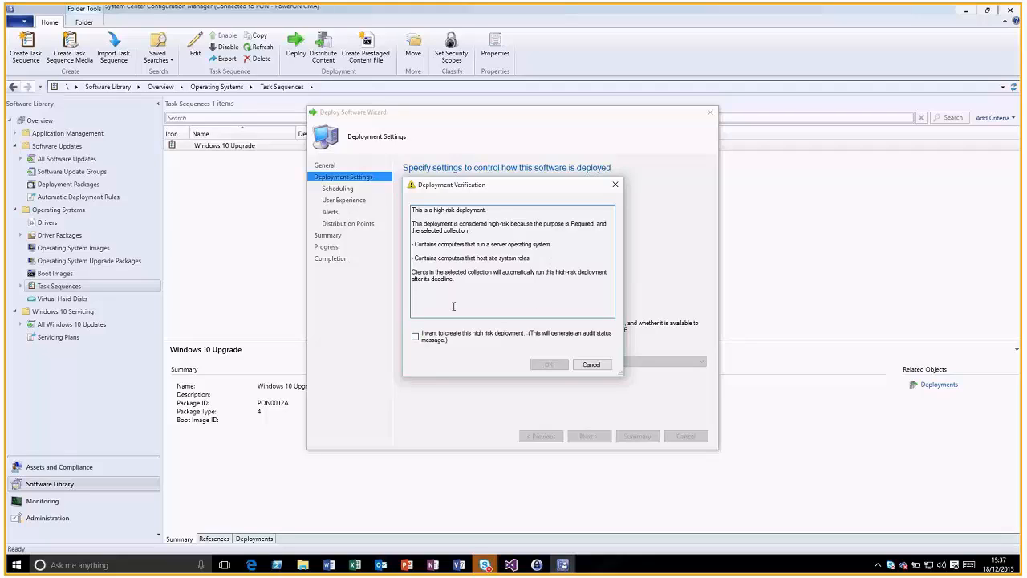
{"action": "left_click", "coordinate": [415, 338]}
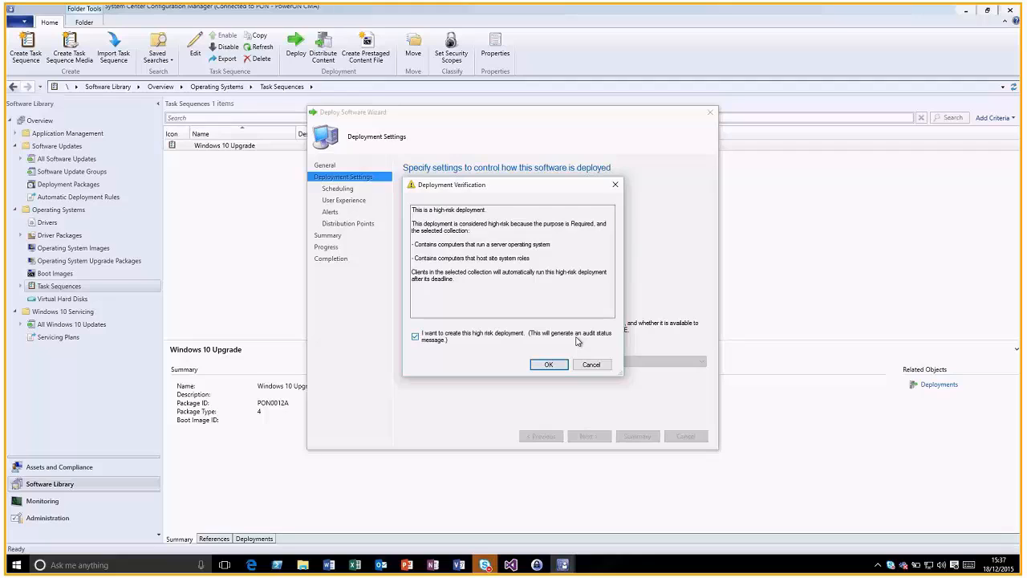
{"action": "left_click", "coordinate": [591, 365]}
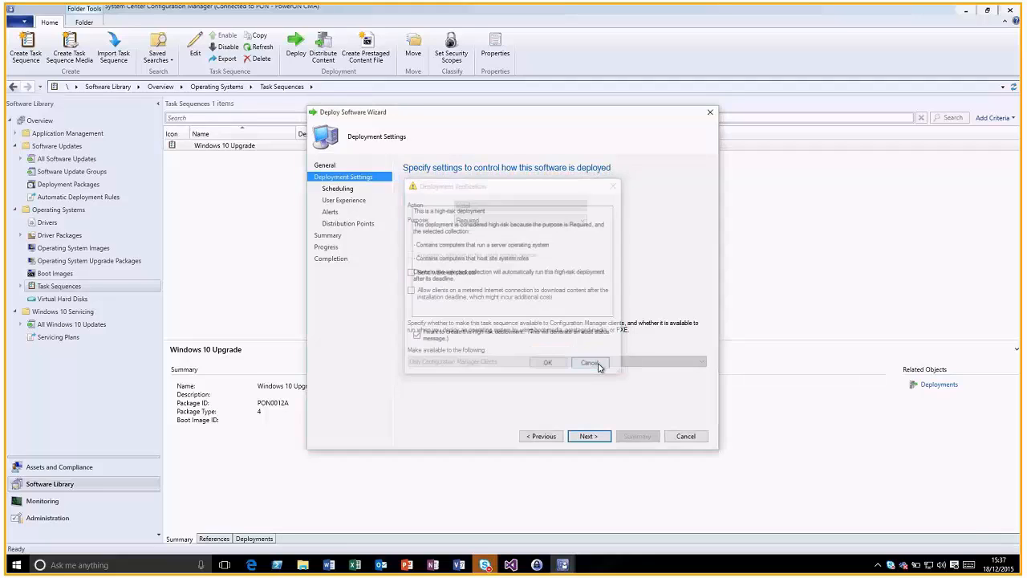
{"action": "left_click", "coordinate": [679, 438]}
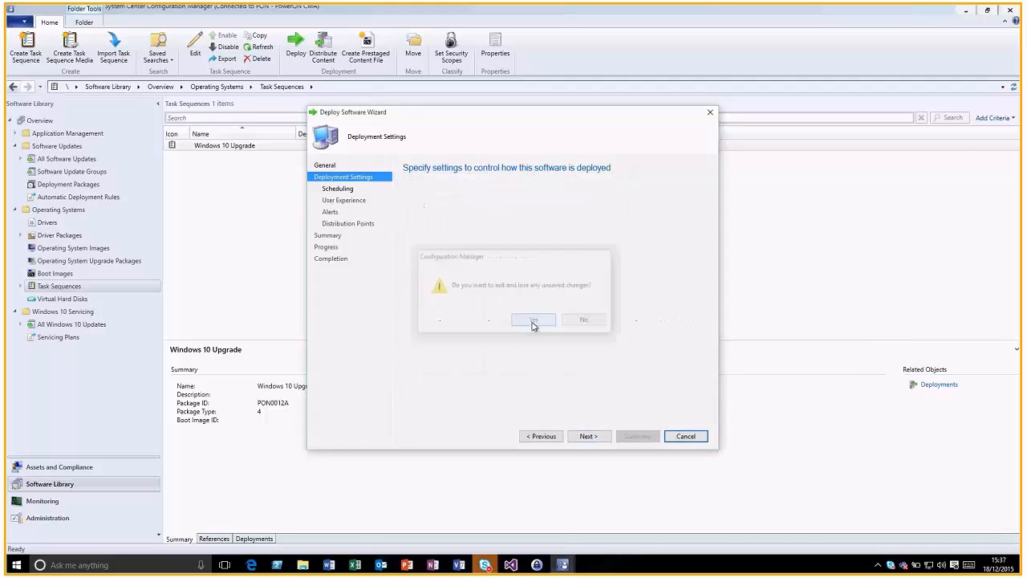
{"action": "left_click", "coordinate": [533, 324]}
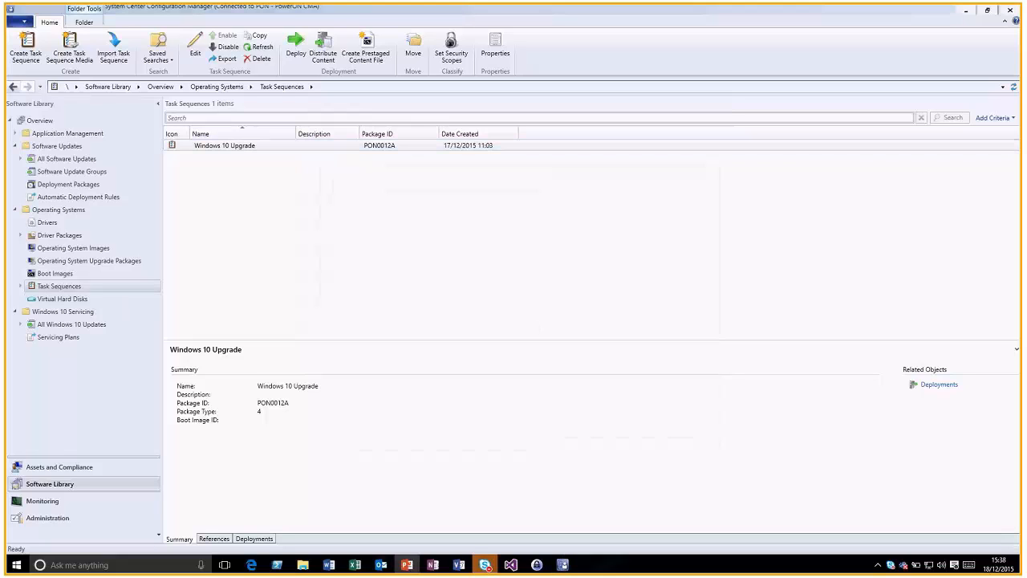